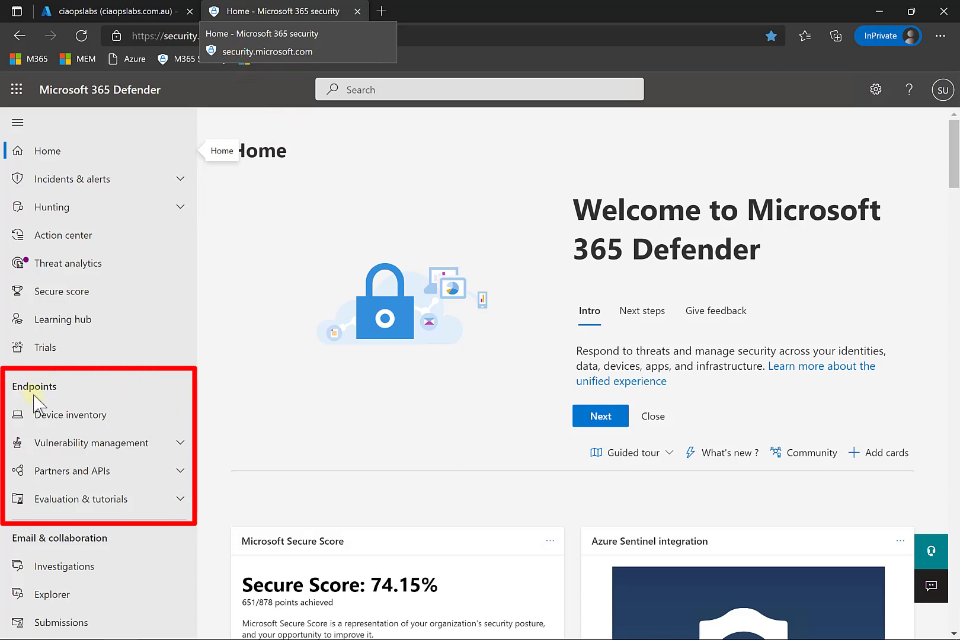
# Open the endpoint device inventory, and bring up the System information in the Win10Pro virtual machine.
pyautogui.click(39, 422)
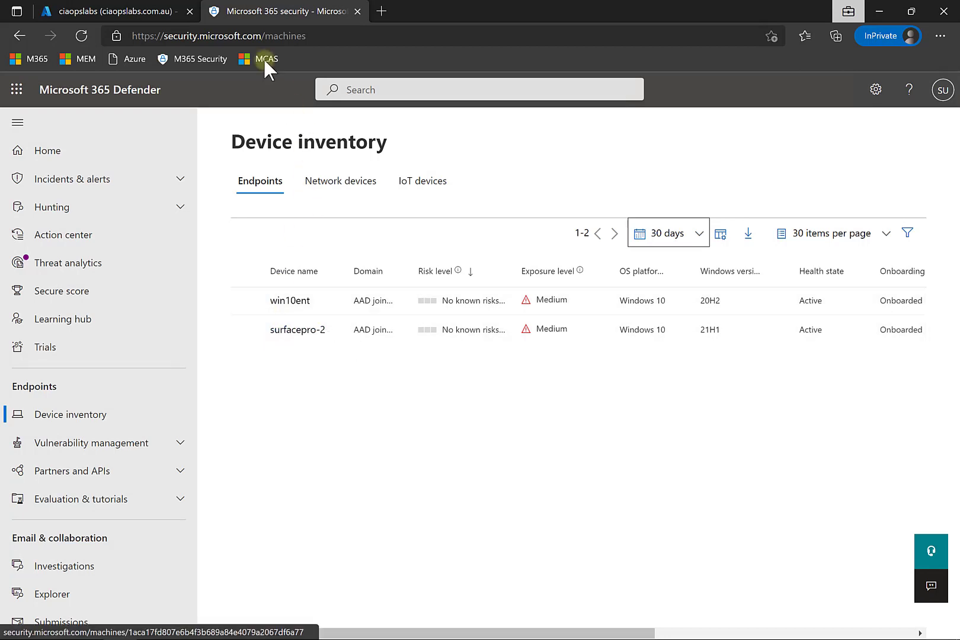
pyautogui.moveTo(323, 635)
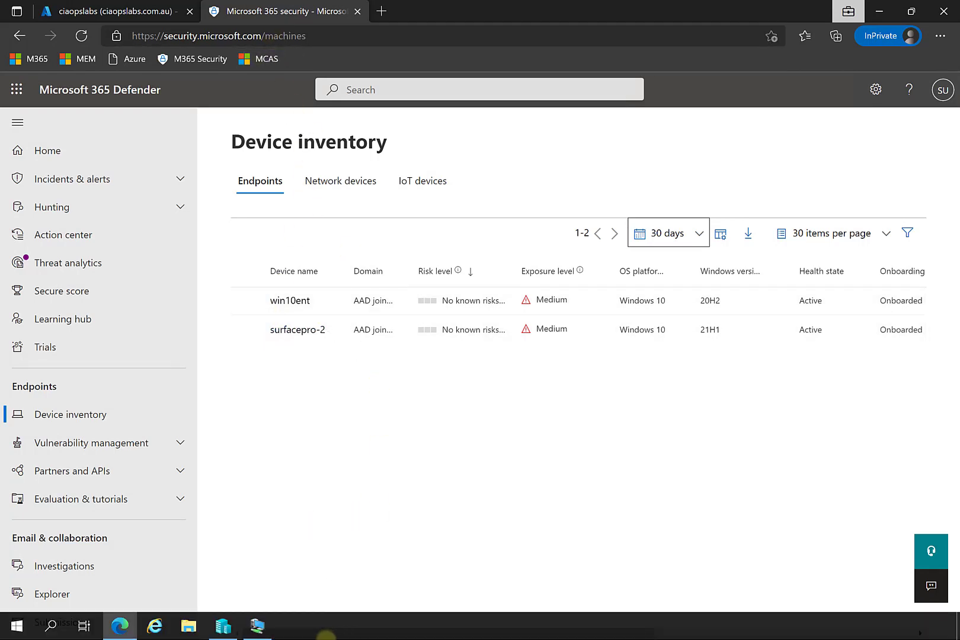
pyautogui.click(257, 626)
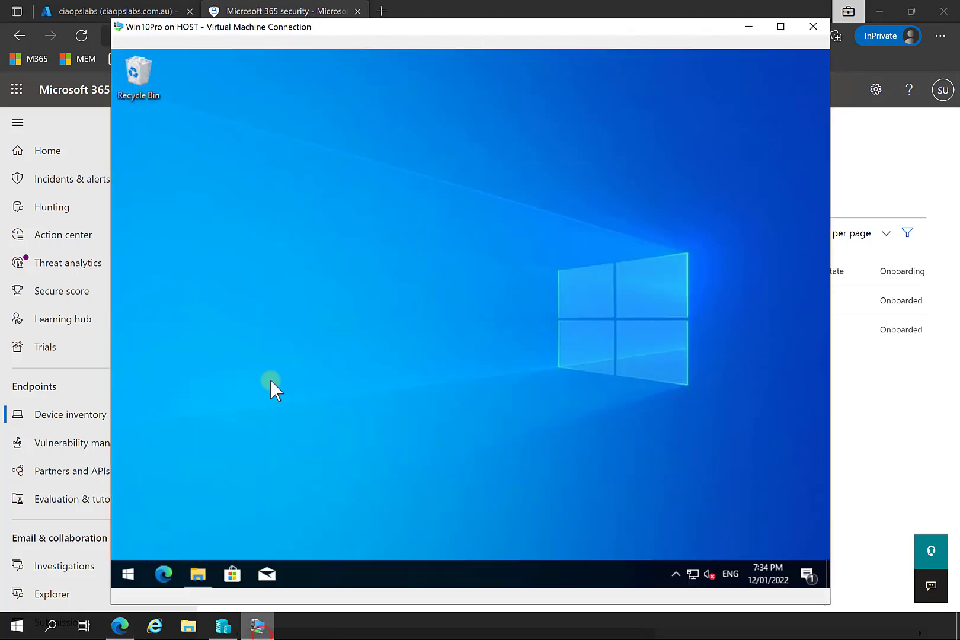
pyautogui.click(130, 577)
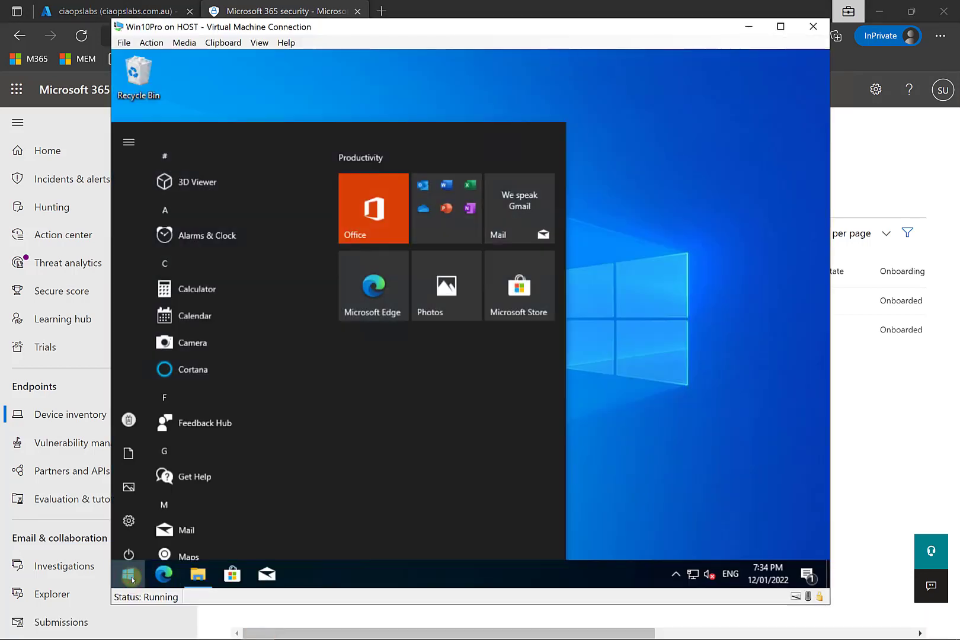
pyautogui.rightClick(131, 578)
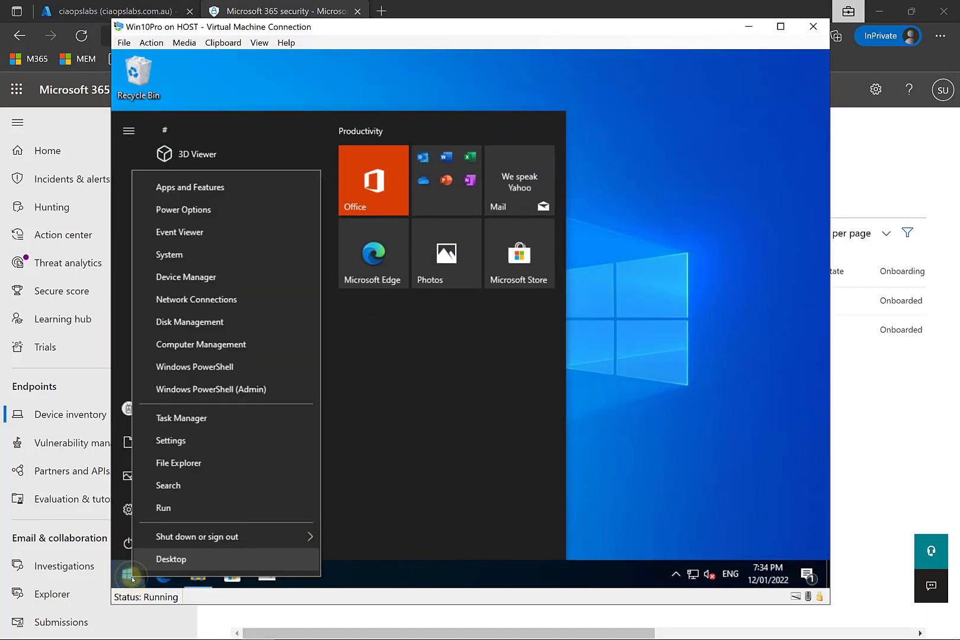
pyautogui.click(181, 256)
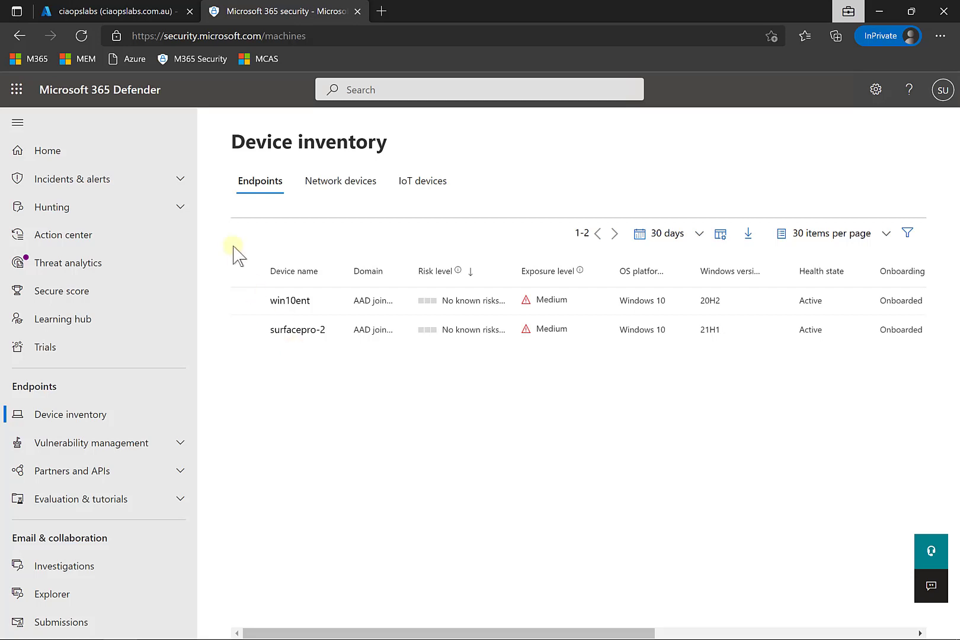
# Switch to Microsoft Endpoint Manager and open the details of device VPC02 from the list of all devices.
pyautogui.click(132, 12)
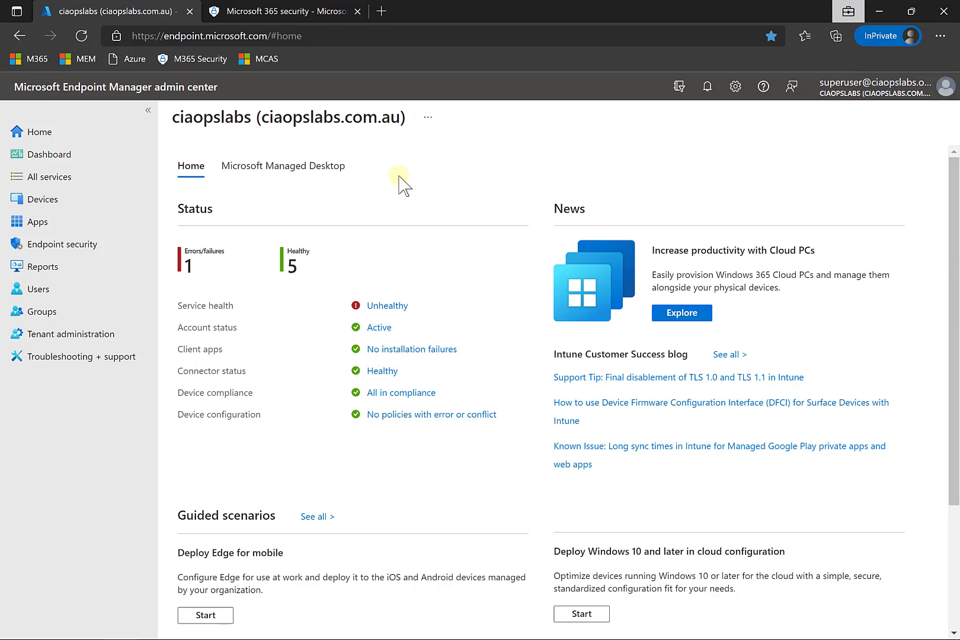
pyautogui.click(18, 201)
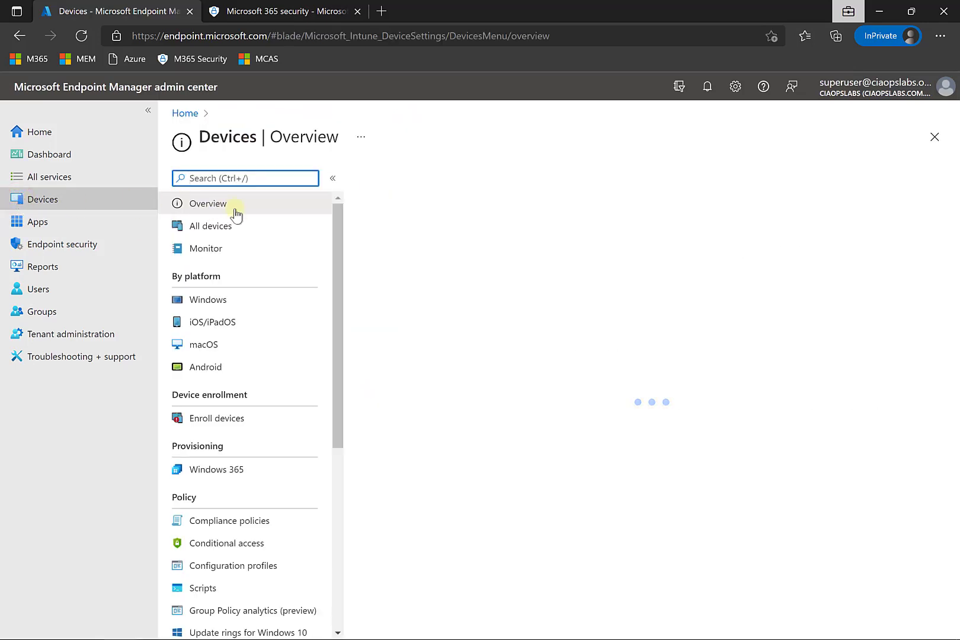
pyautogui.click(223, 229)
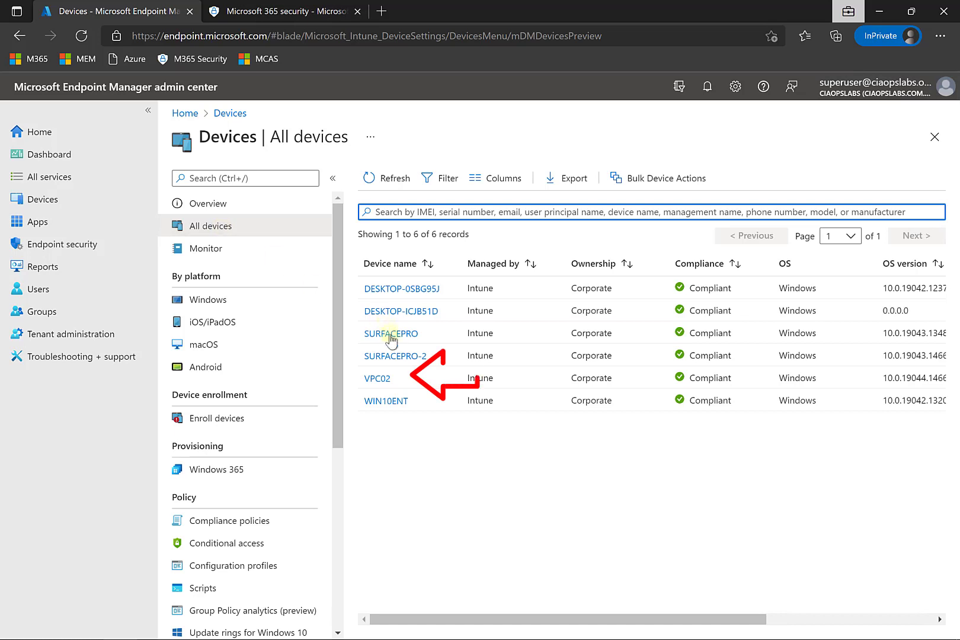
pyautogui.click(384, 379)
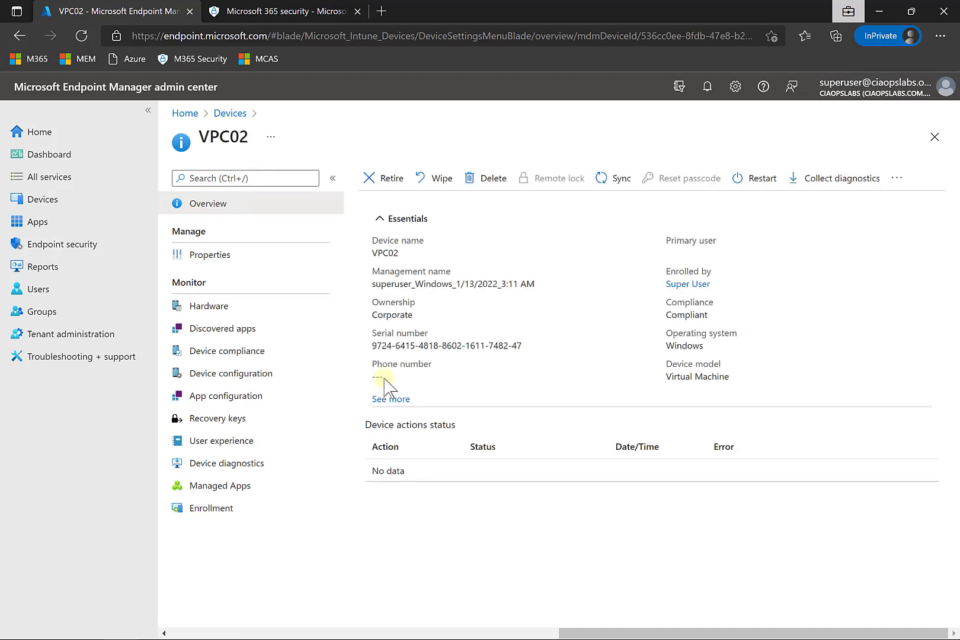
# Open the Microsoft Defender for Endpoint setup page under Endpoint security.
pyautogui.click(90, 247)
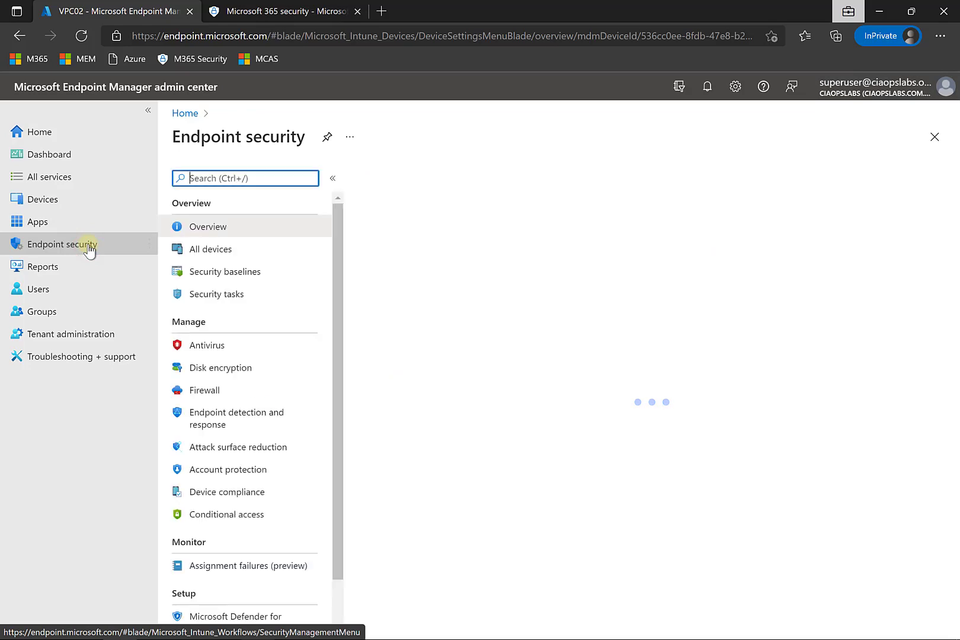
pyautogui.click(257, 621)
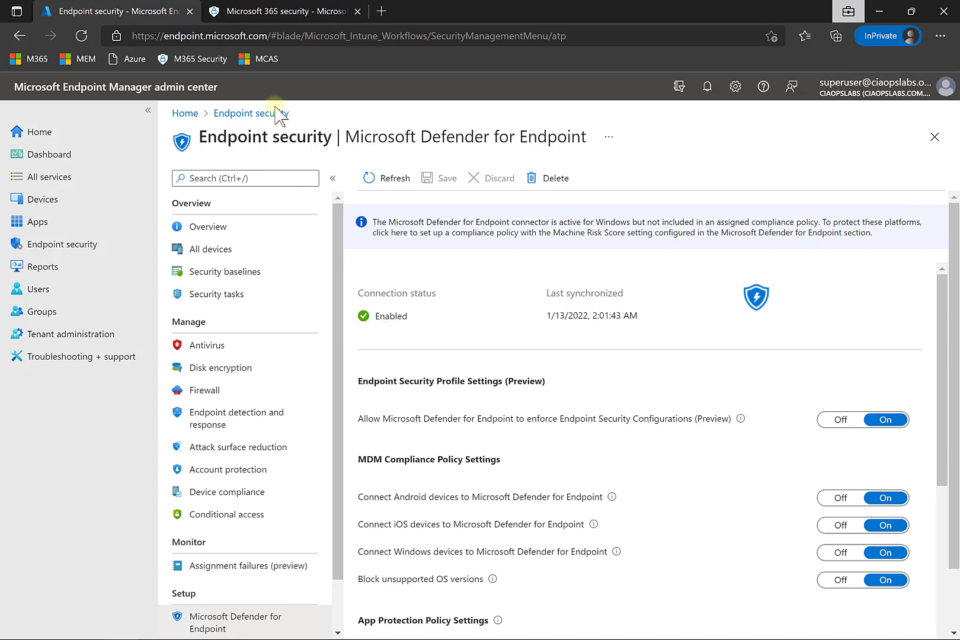
# Switch to Microsoft 365 Defender and open the advanced features in the endpoint settings.
pyautogui.click(278, 12)
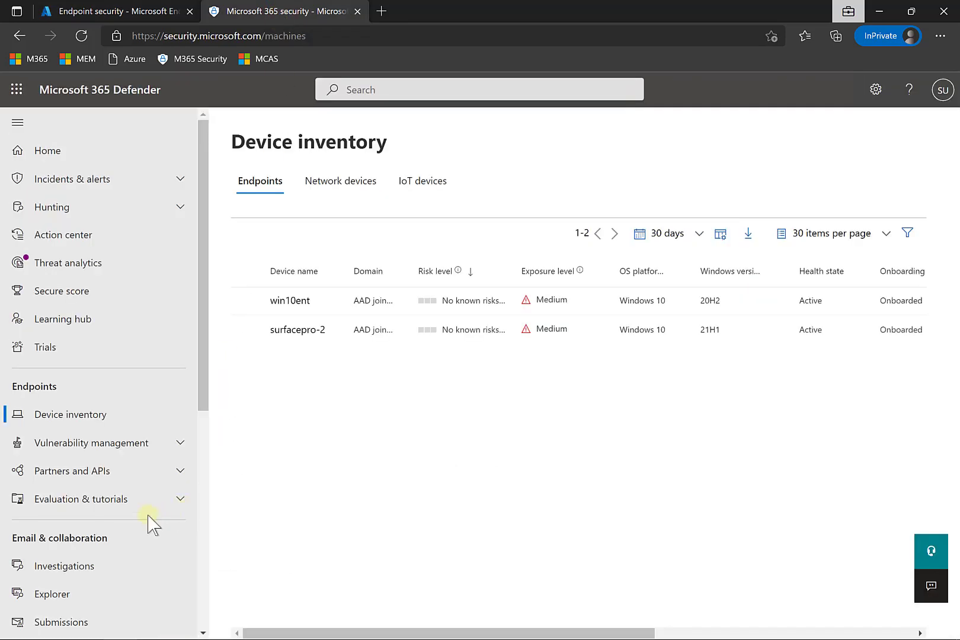
pyautogui.scroll(-5, 148, 521)
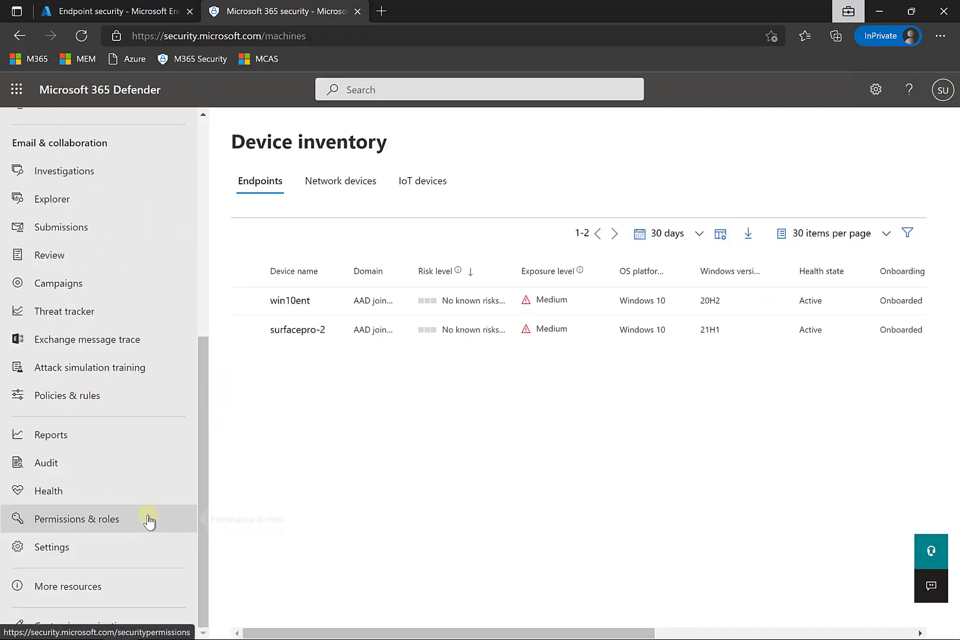
pyautogui.click(54, 548)
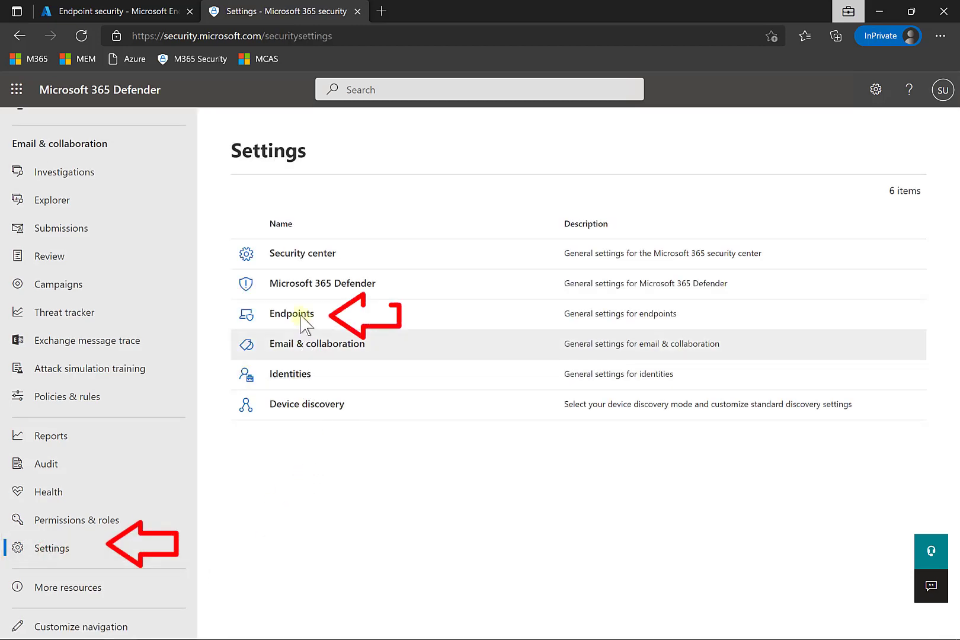
pyautogui.click(300, 316)
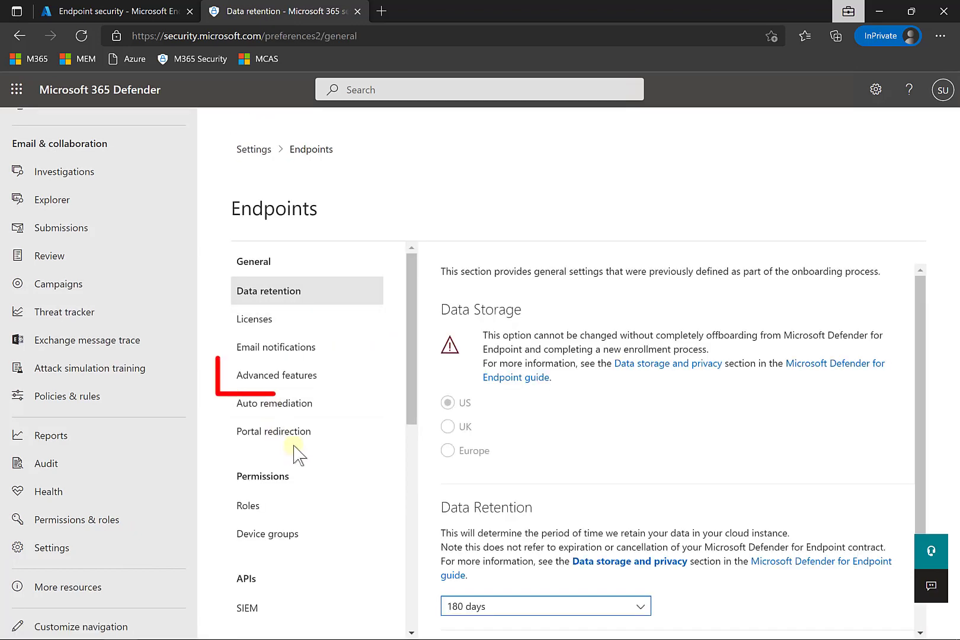
pyautogui.click(279, 379)
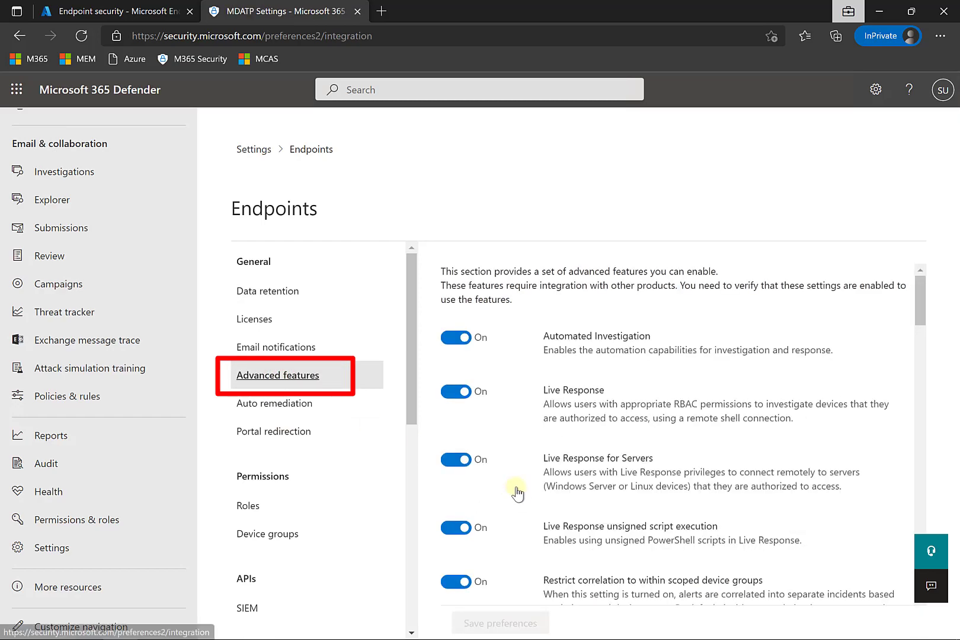
# Find the Microsoft Intune connection among the advanced features and examine it and the neighbouring settings.
pyautogui.scroll(-15, 517, 492)
pyautogui.scroll(-15, 517, 492)
pyautogui.scroll(-5, 517, 492)
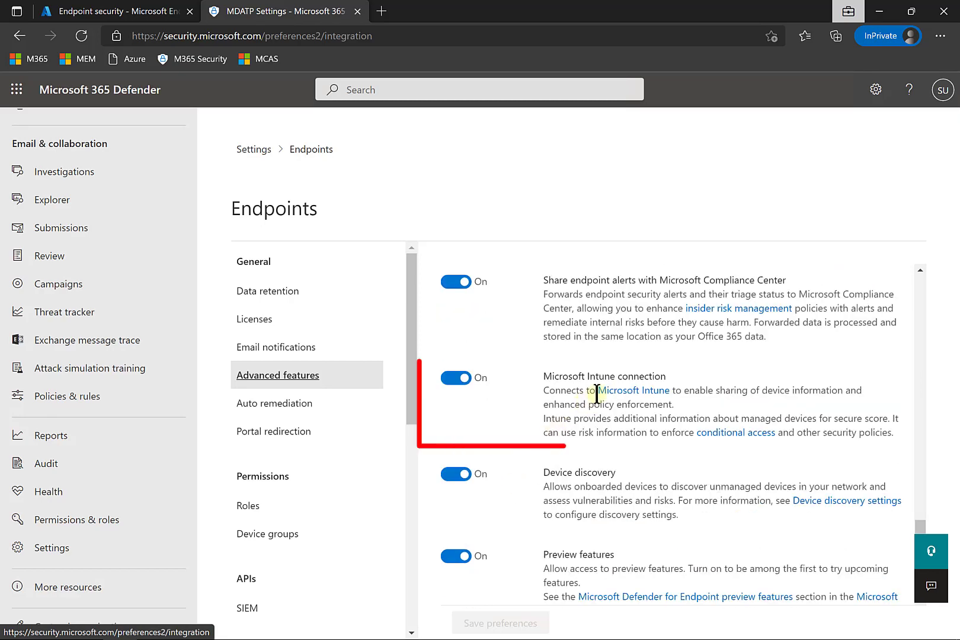
pyautogui.moveTo(667, 377); pyautogui.dragTo(539, 377)
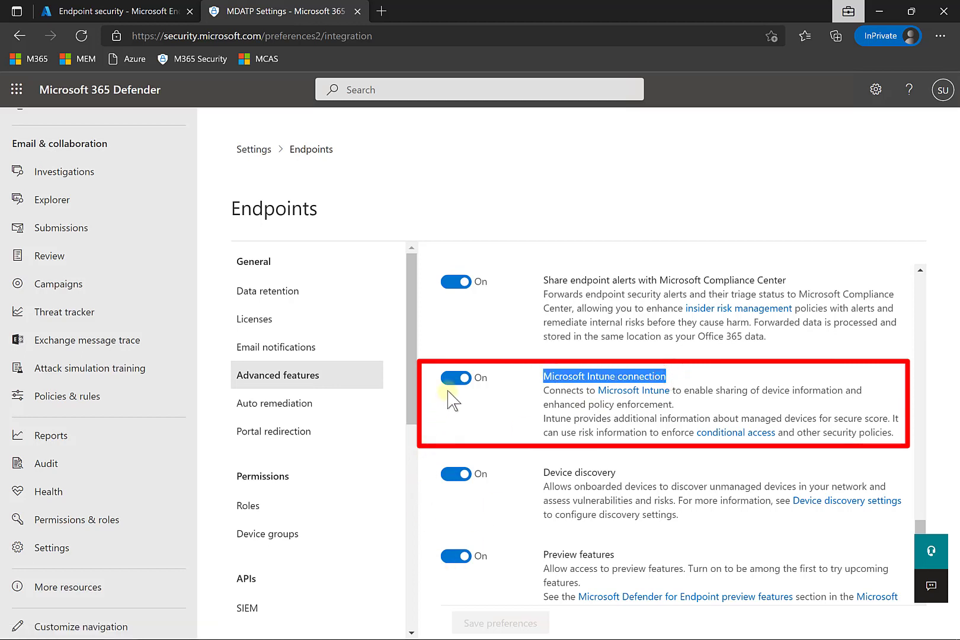
pyautogui.click(509, 438)
pyautogui.scroll(1, 510, 437)
pyautogui.scroll(4, 510, 438)
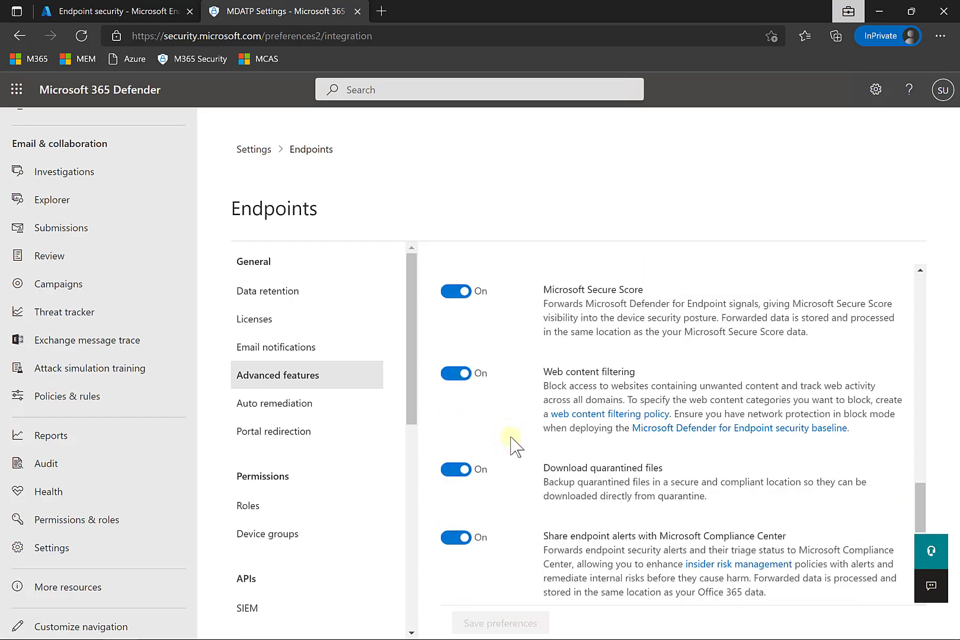
pyautogui.scroll(-4, 510, 440)
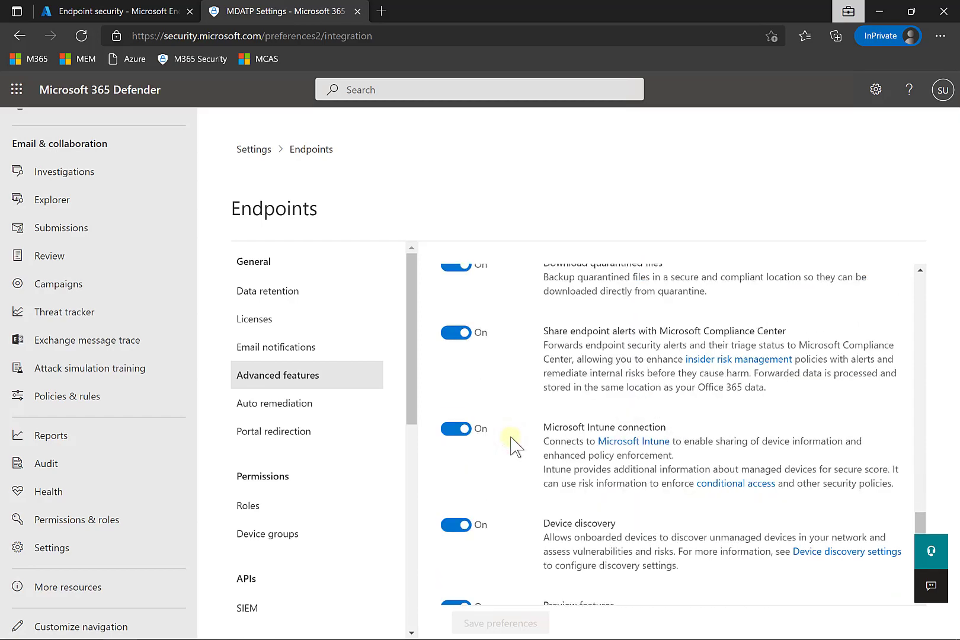
pyautogui.scroll(-4, 511, 440)
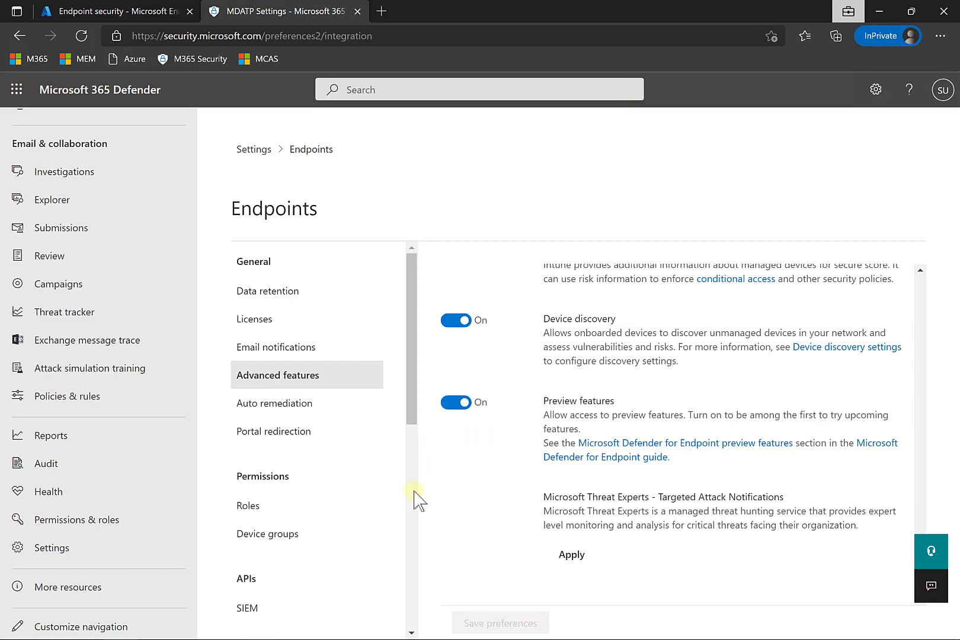
# Return to the main settings and navigate again through the endpoint advanced features to the Microsoft Intune connection.
pyautogui.click(259, 149)
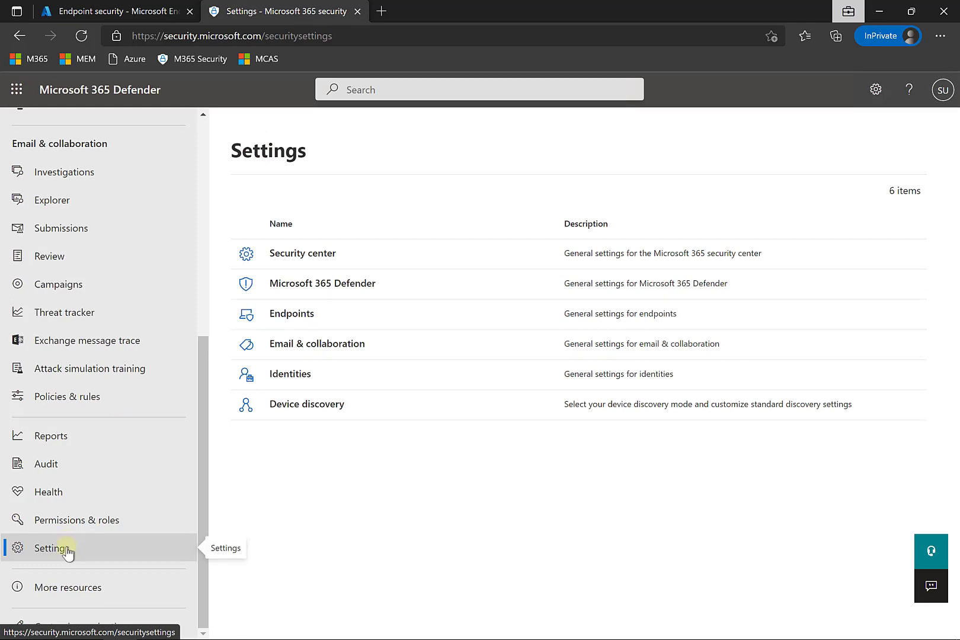
pyautogui.click(292, 314)
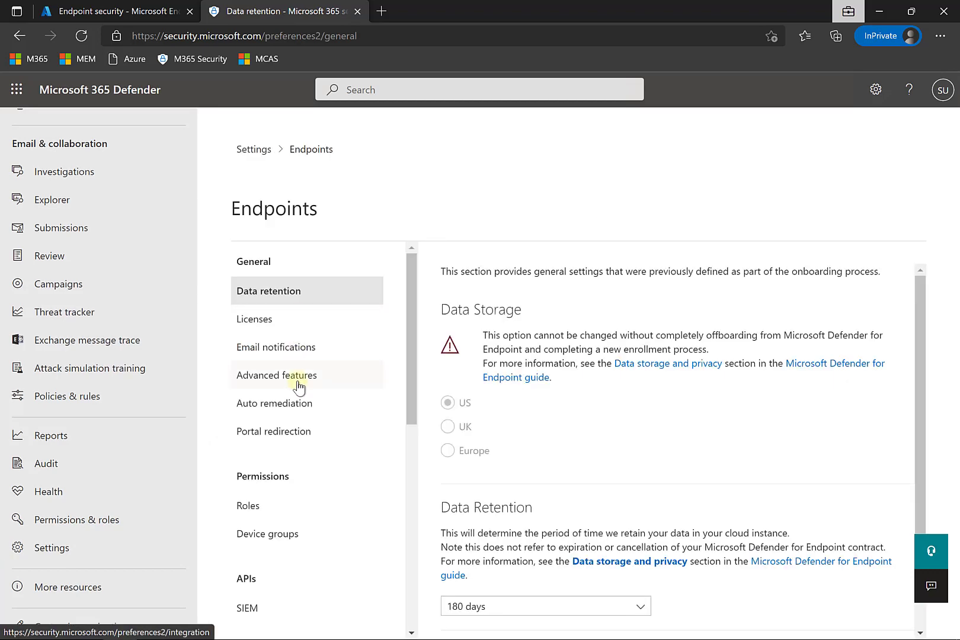
pyautogui.click(298, 382)
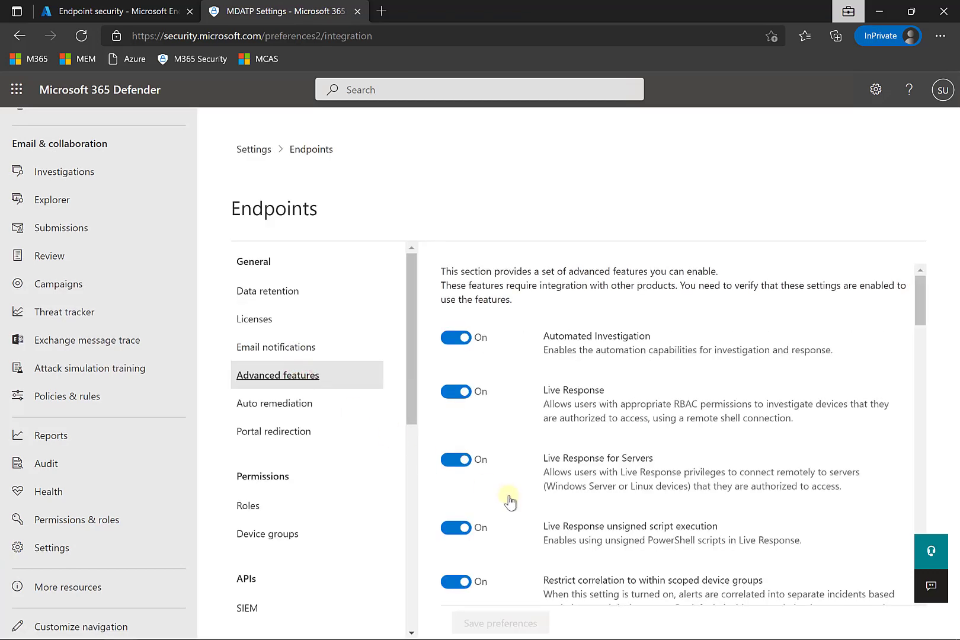
pyautogui.scroll(-5, 509, 503)
pyautogui.scroll(-10, 511, 505)
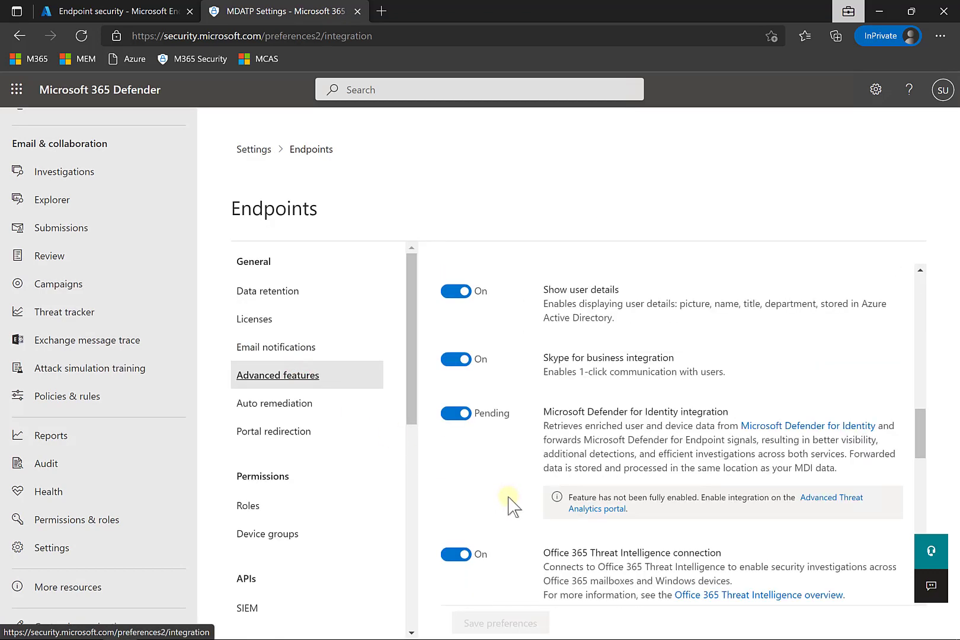
pyautogui.scroll(-9, 511, 505)
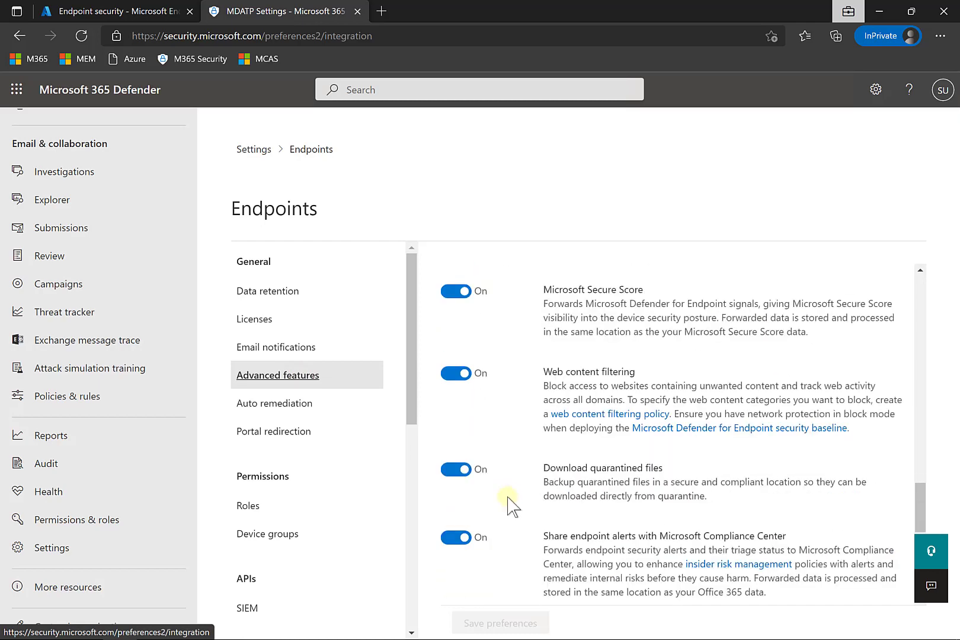
pyautogui.scroll(-3, 511, 505)
pyautogui.scroll(-1, 510, 504)
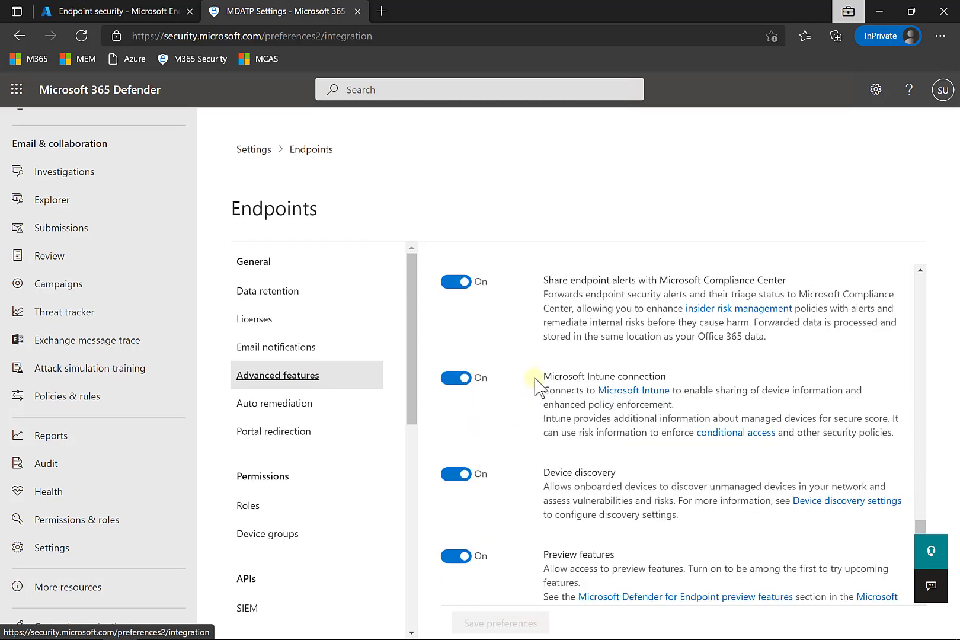
# Switch to Microsoft Endpoint Manager, refresh the Microsoft Defender for Endpoint connector page and review its policy settings and device sensor chart.
pyautogui.click(144, 13)
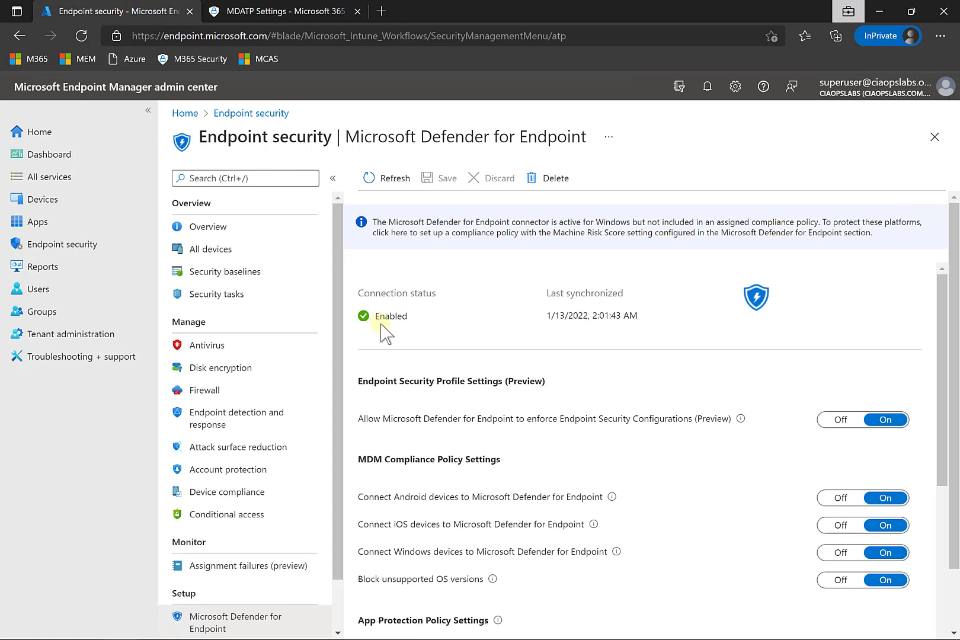
pyautogui.click(377, 182)
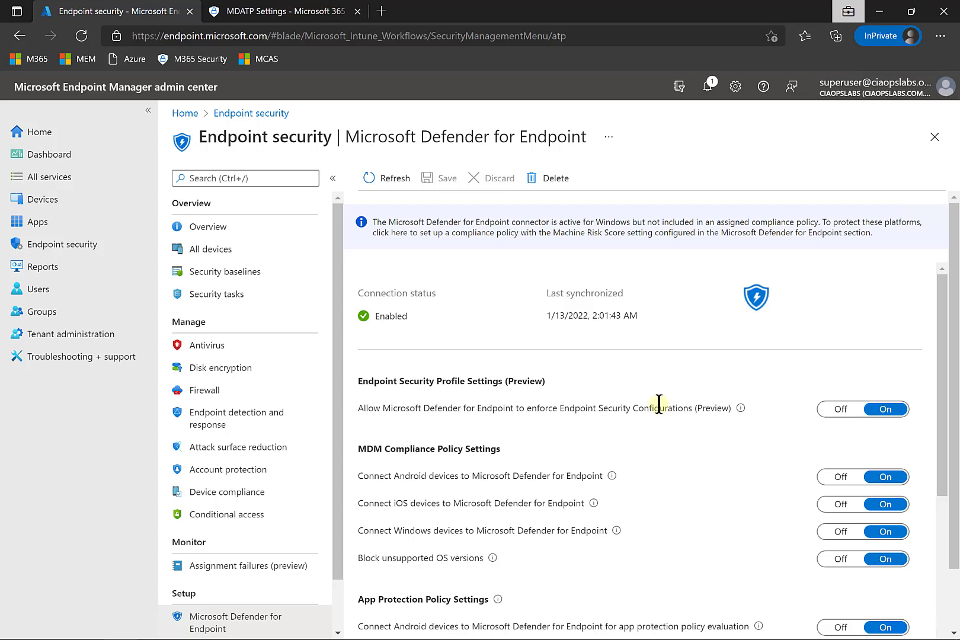
pyautogui.scroll(-2, 658, 404)
pyautogui.scroll(1, 564, 364)
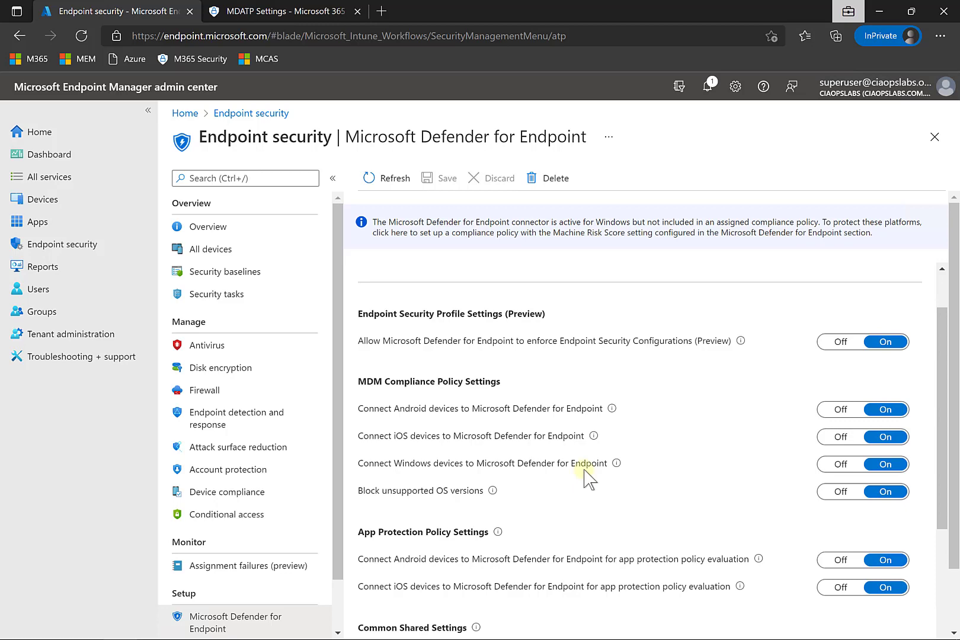
pyautogui.scroll(-2, 589, 479)
pyautogui.scroll(-3, 588, 479)
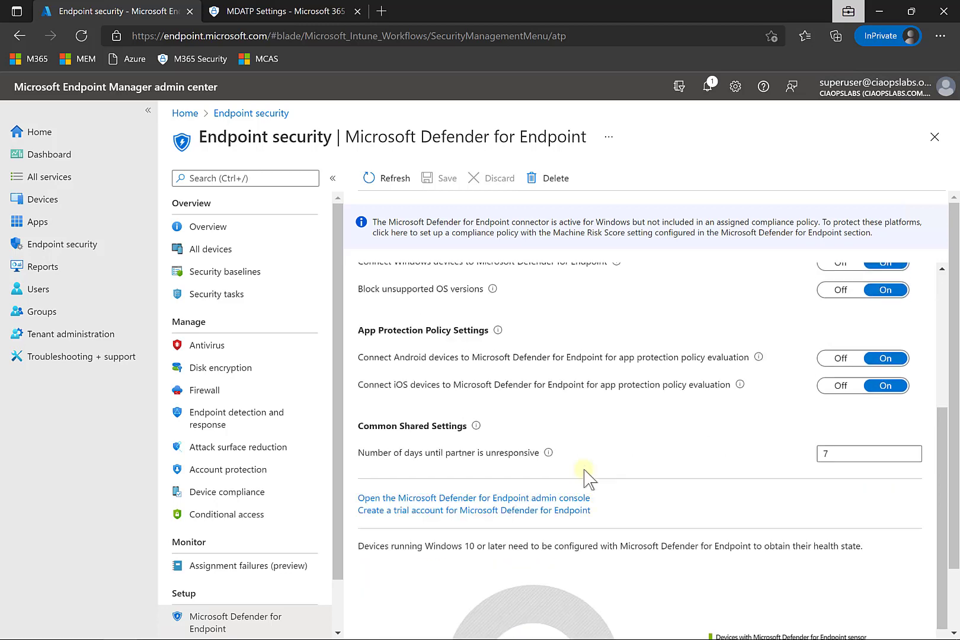
pyautogui.scroll(-1, 585, 476)
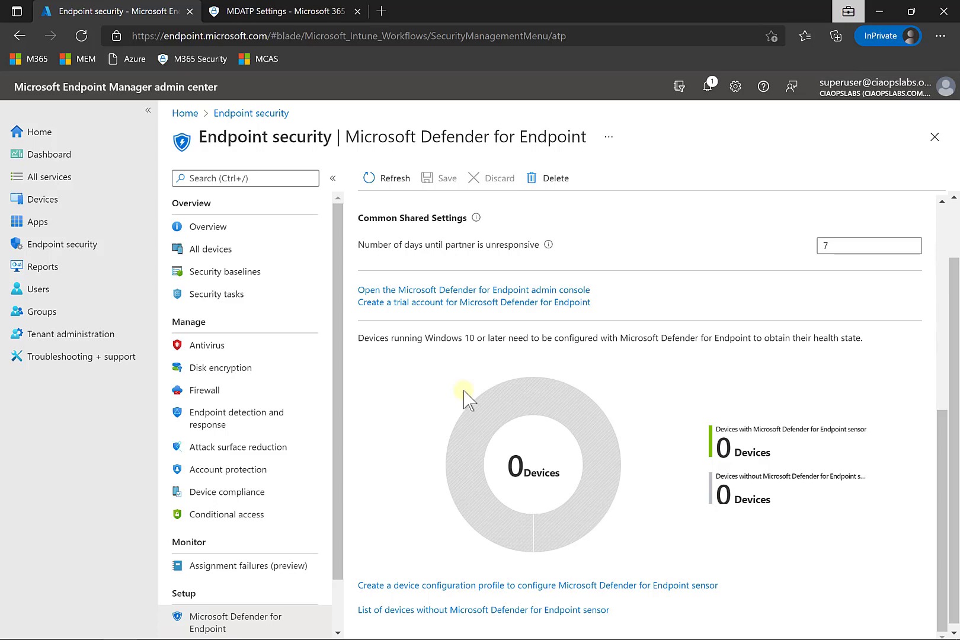
pyautogui.scroll(7, 466, 394)
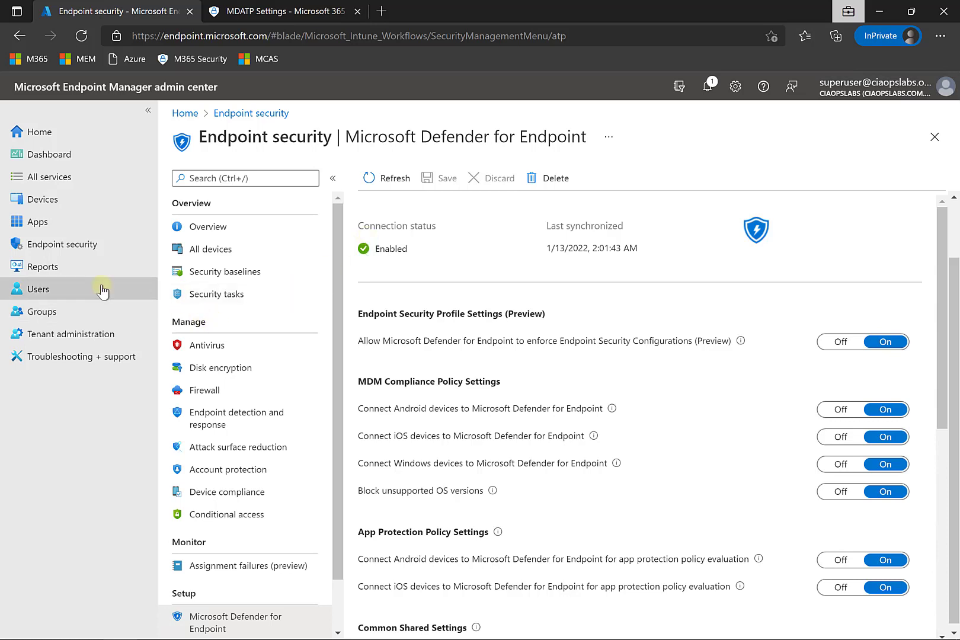
# Start a device configuration profile for Windows 10 and later from the Microsoft Defender for Endpoint (desktop devices running Windows 10 or later) template.
pyautogui.click(53, 203)
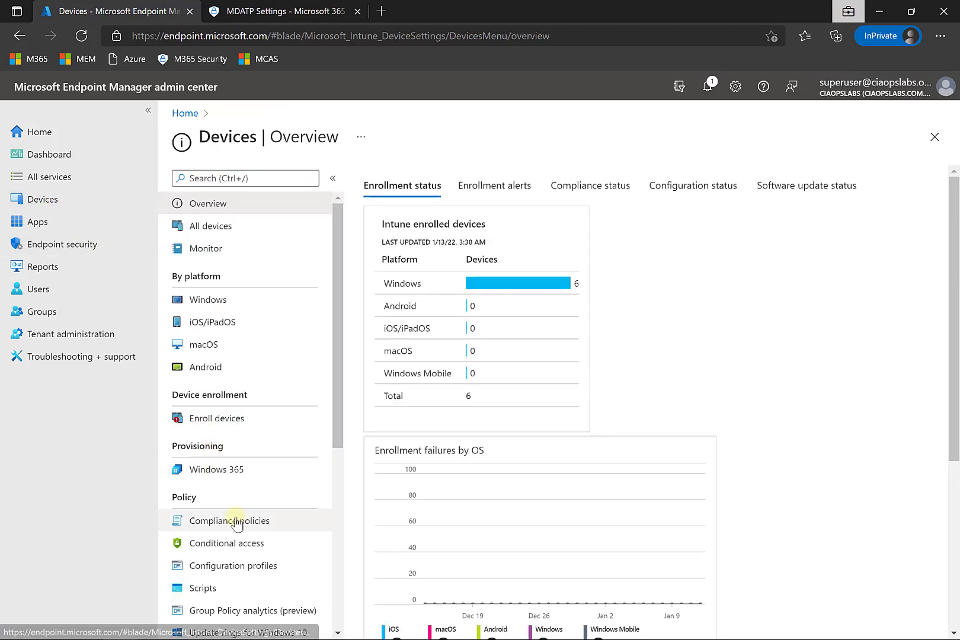
pyautogui.click(240, 567)
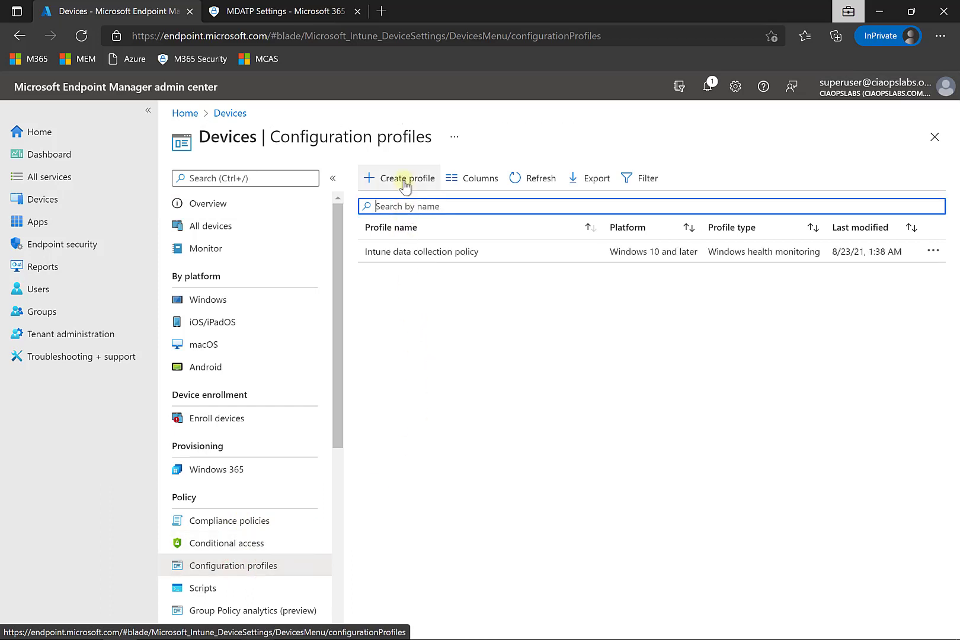
pyautogui.click(405, 178)
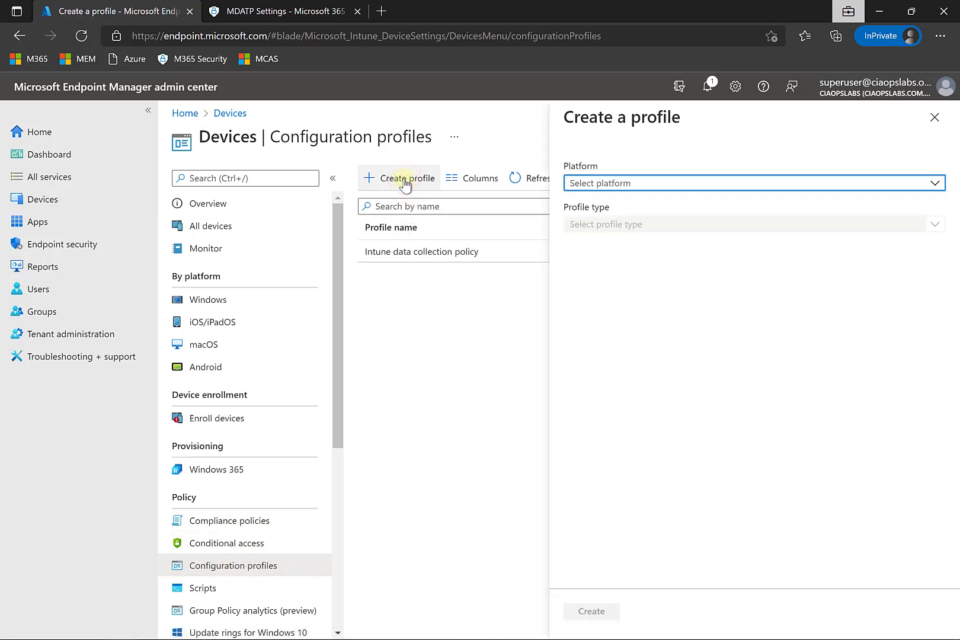
pyautogui.click(587, 185)
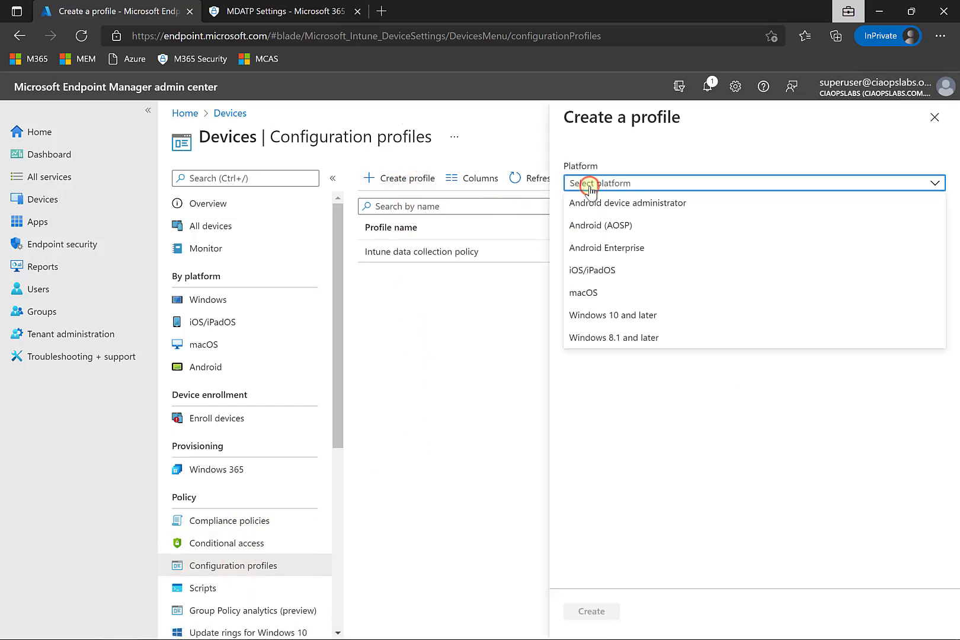
pyautogui.click(612, 316)
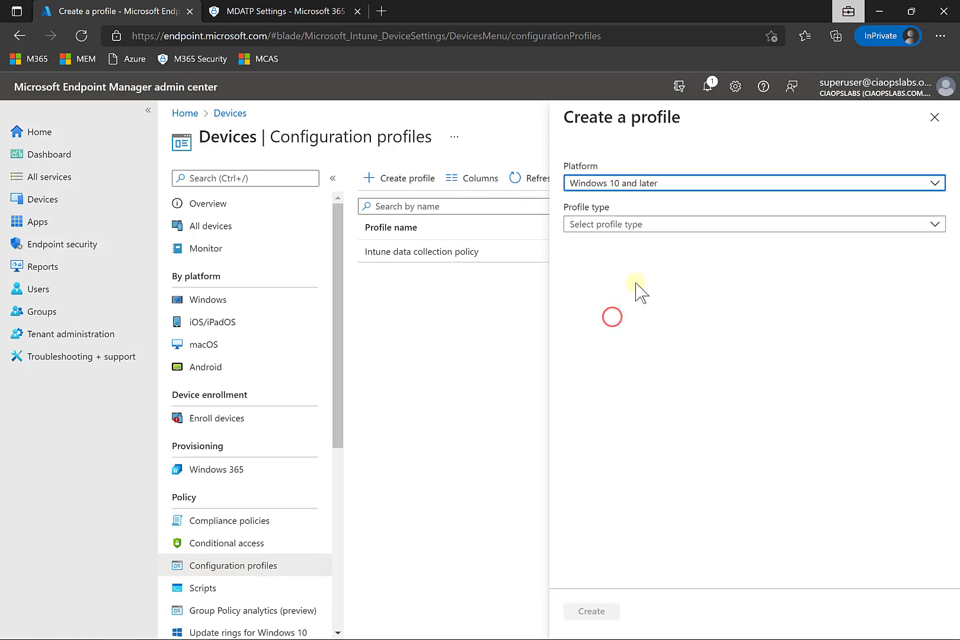
pyautogui.click(630, 223)
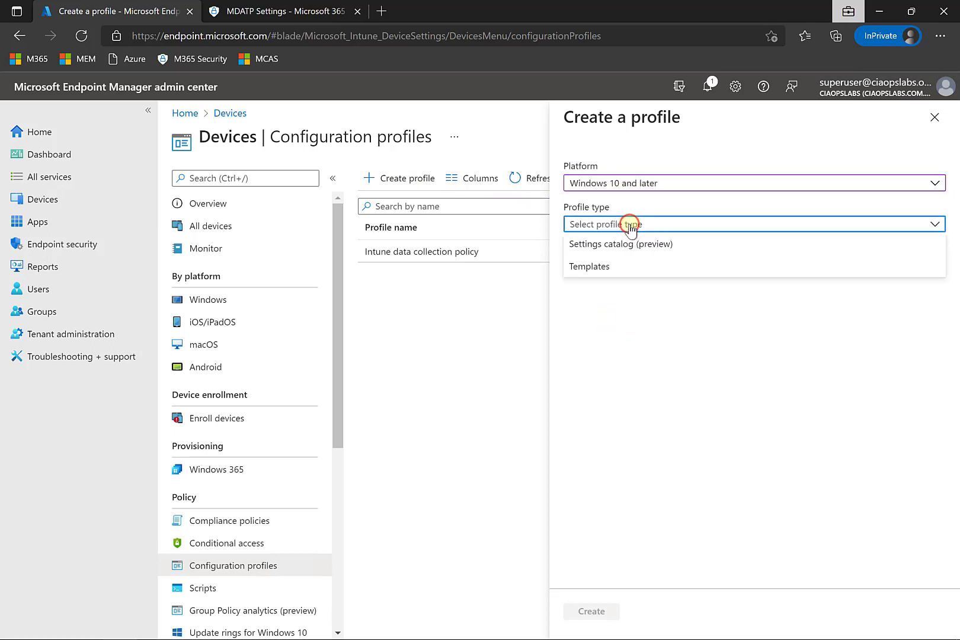
pyautogui.click(609, 270)
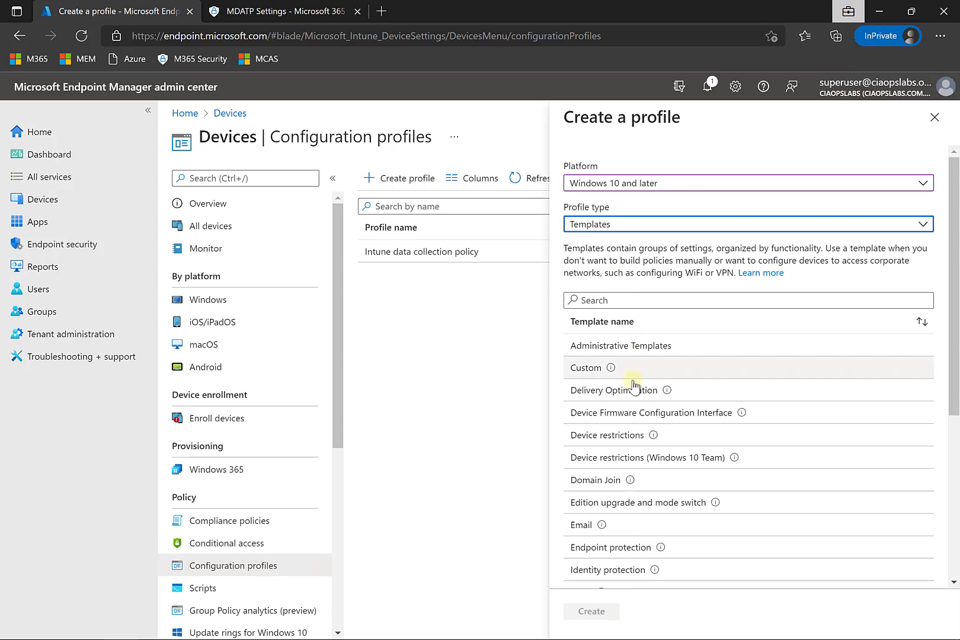
pyautogui.scroll(-5, 634, 385)
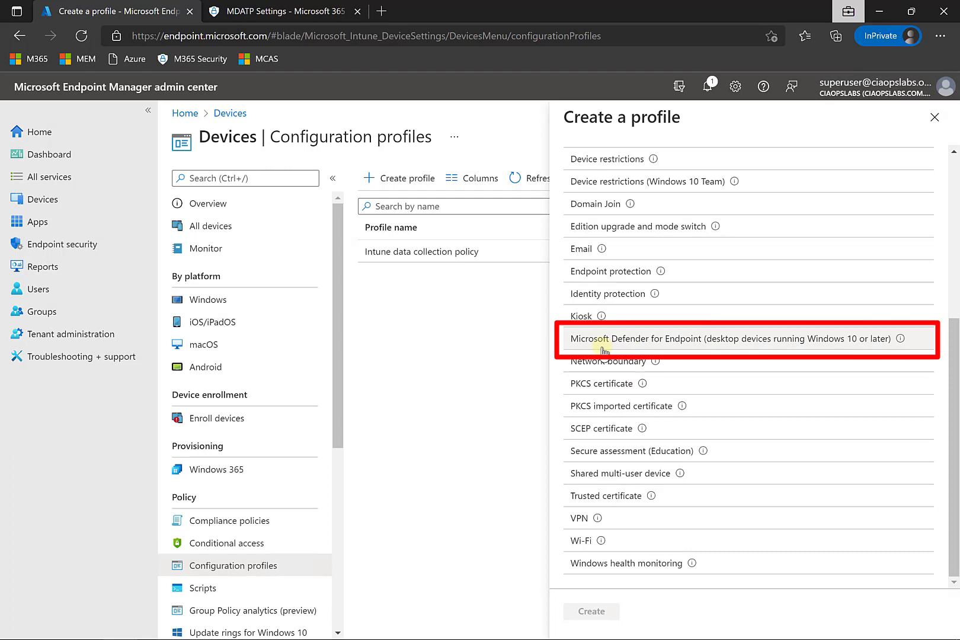
pyautogui.click(603, 348)
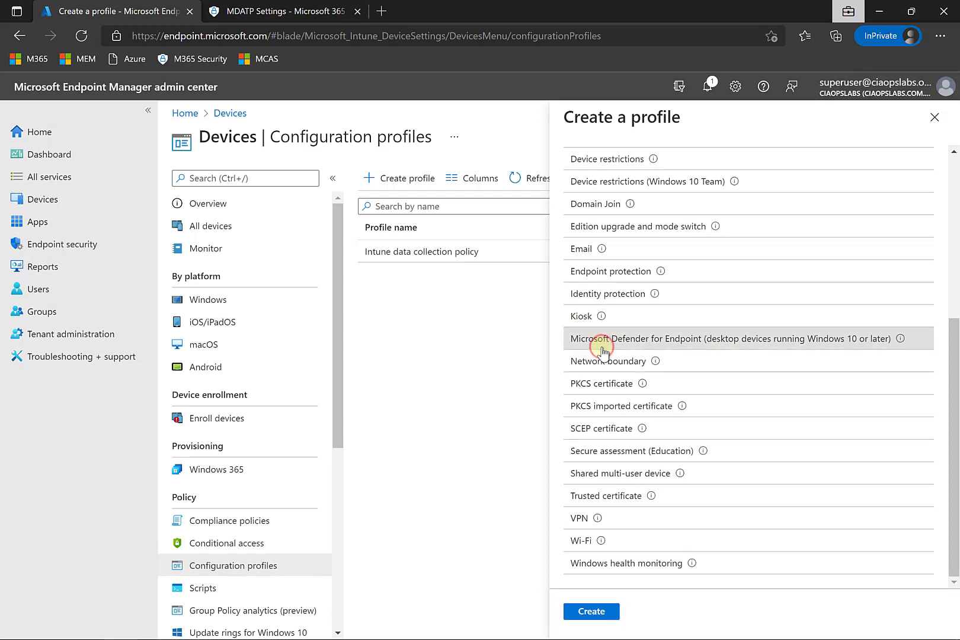
pyautogui.click(588, 612)
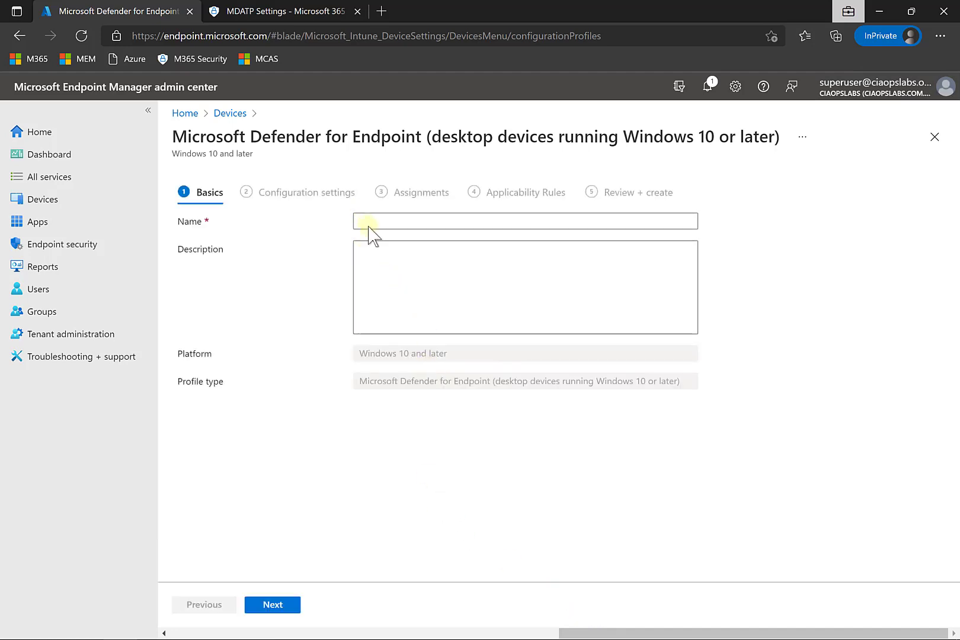
# Name the profile Defender Deploy and enable the expedited telemetry reporting frequency in its configuration settings.
pyautogui.click(368, 223)
pyautogui.write('Defender Deploy')
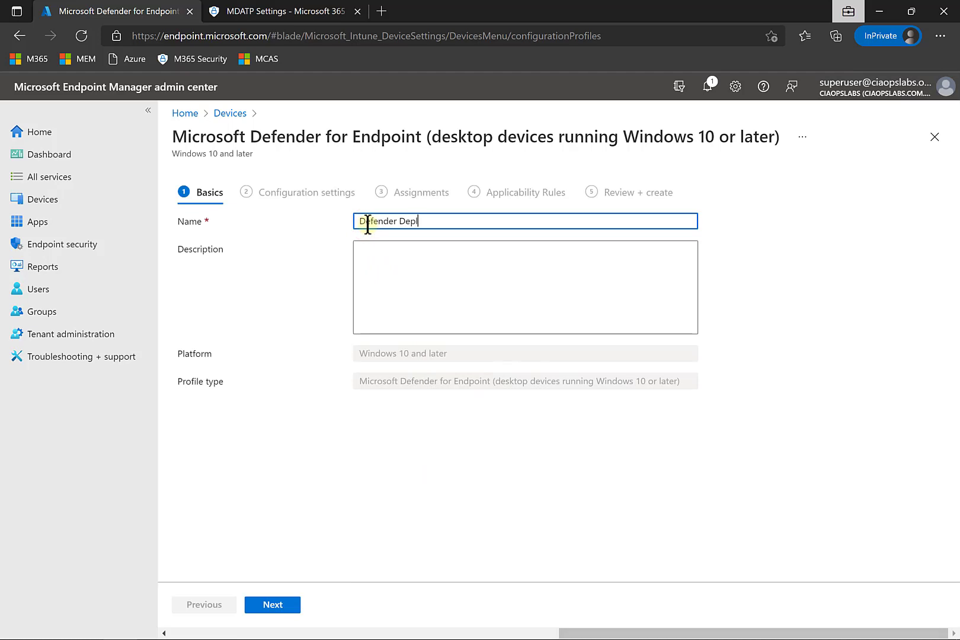
pyautogui.click(280, 605)
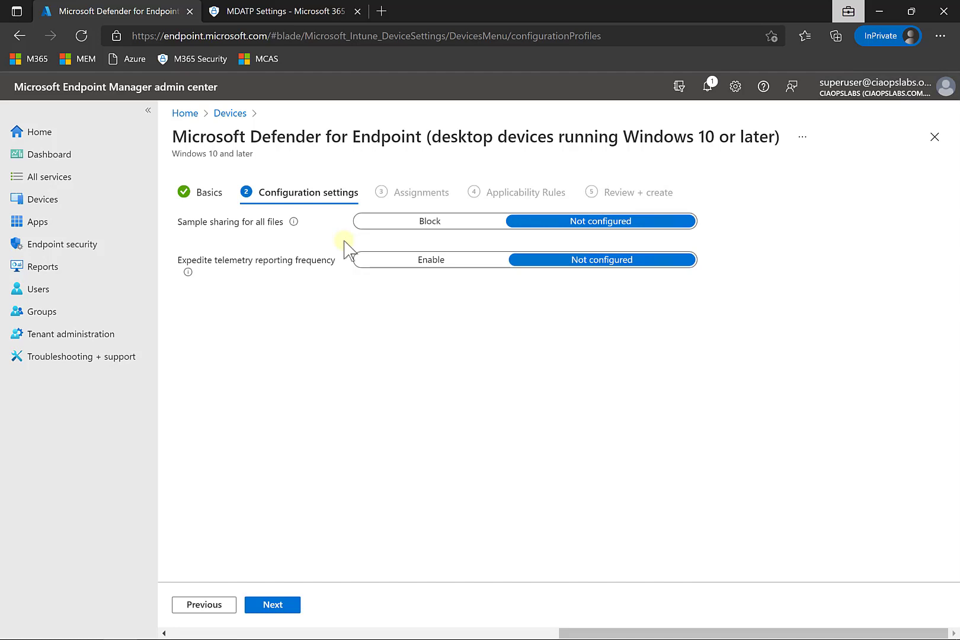
pyautogui.click(424, 261)
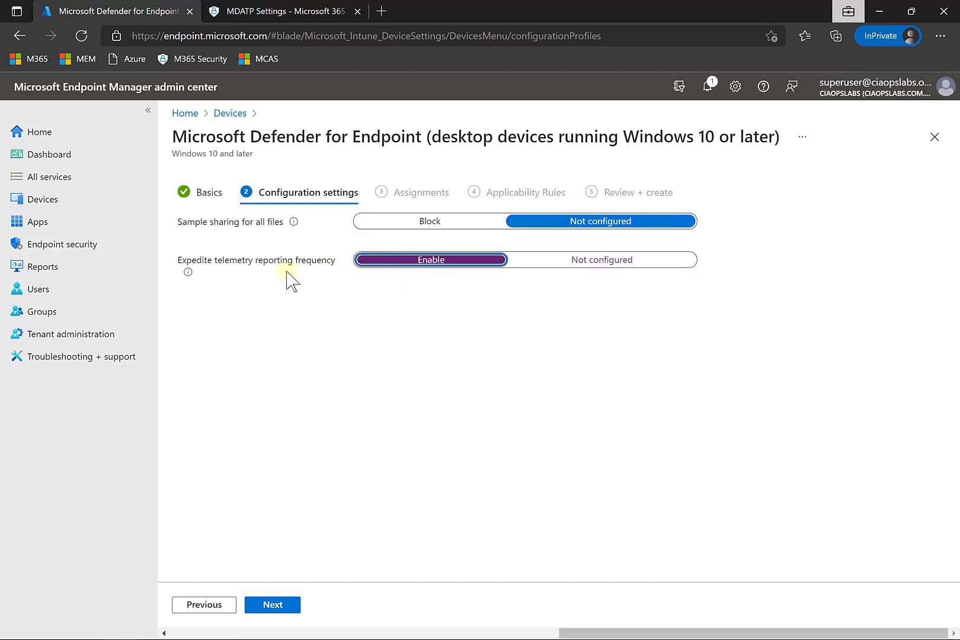
pyautogui.click(276, 607)
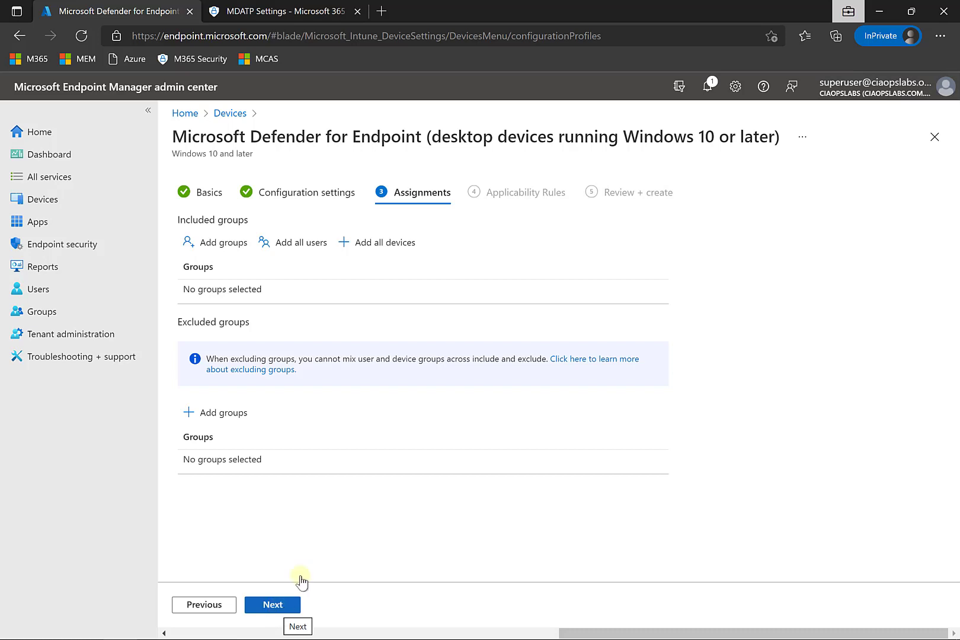
# Assign the profile to all devices and create it without any applicability rules.
pyautogui.click(381, 246)
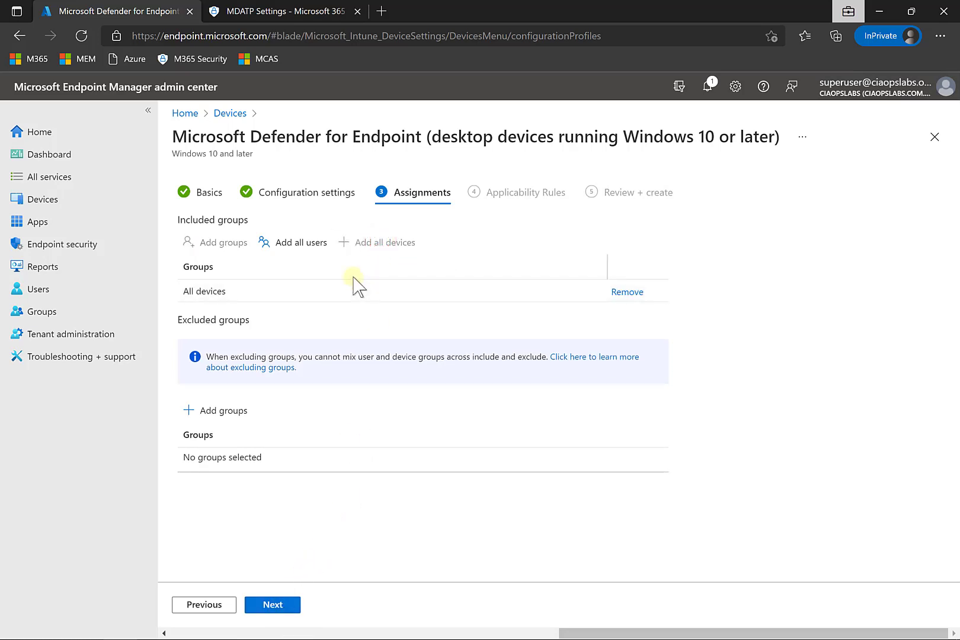
pyautogui.click(274, 605)
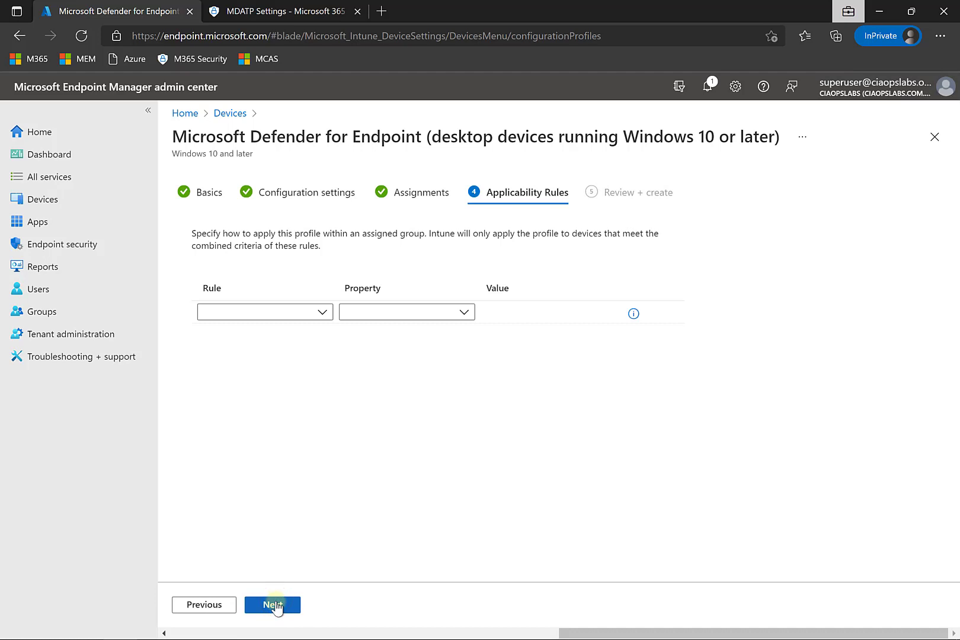
pyautogui.click(275, 605)
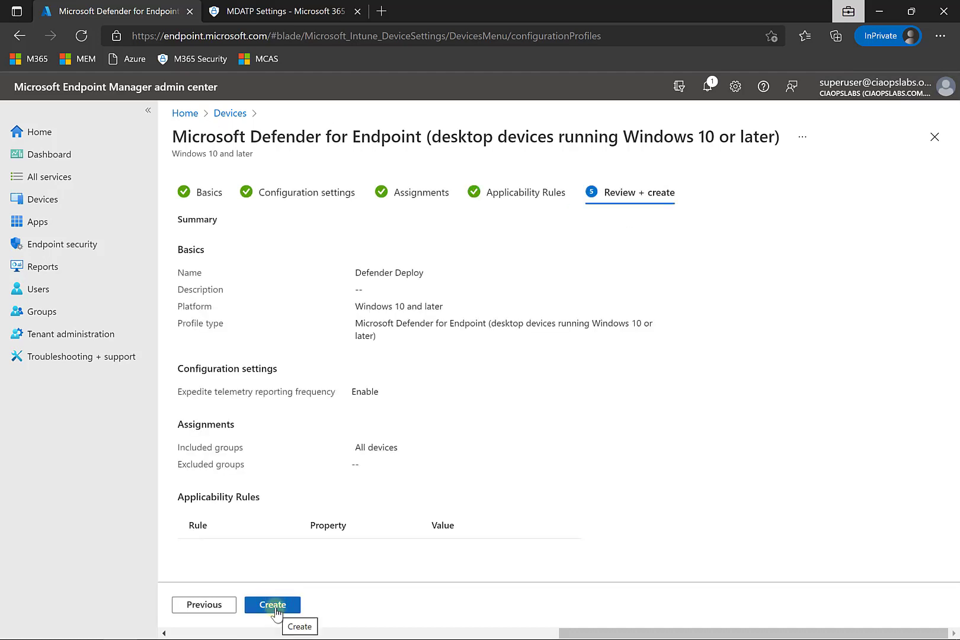
pyautogui.click(276, 609)
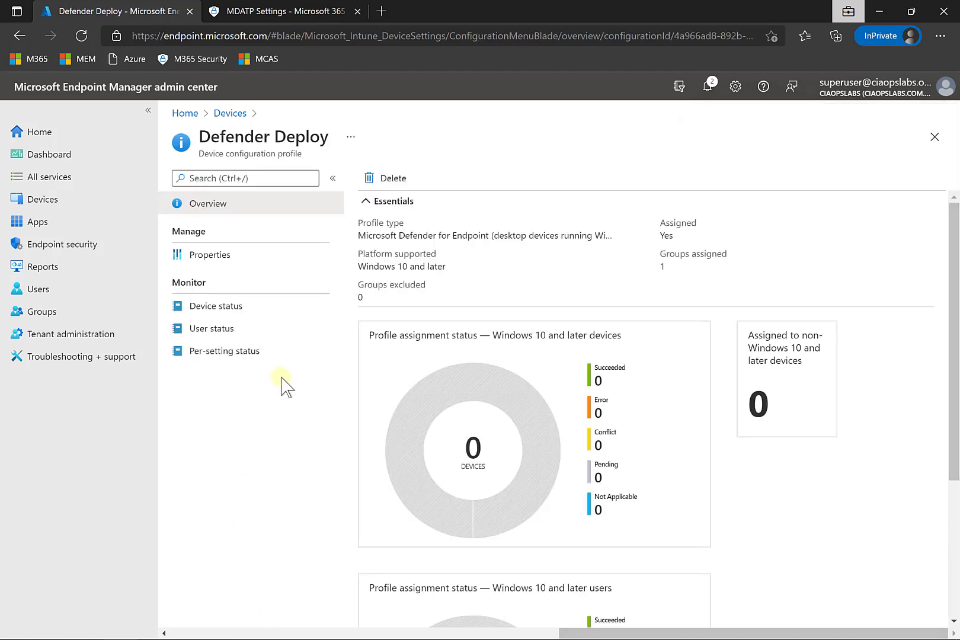
# Review the Defender Deploy profile's device status and its properties, including the client configuration package type.
pyautogui.click(223, 314)
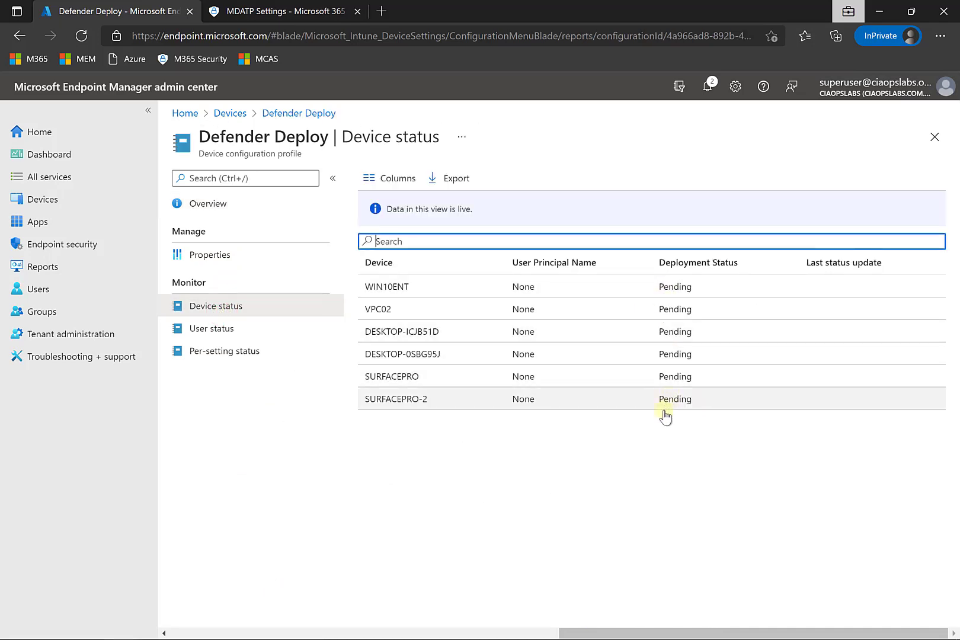
pyautogui.click(211, 261)
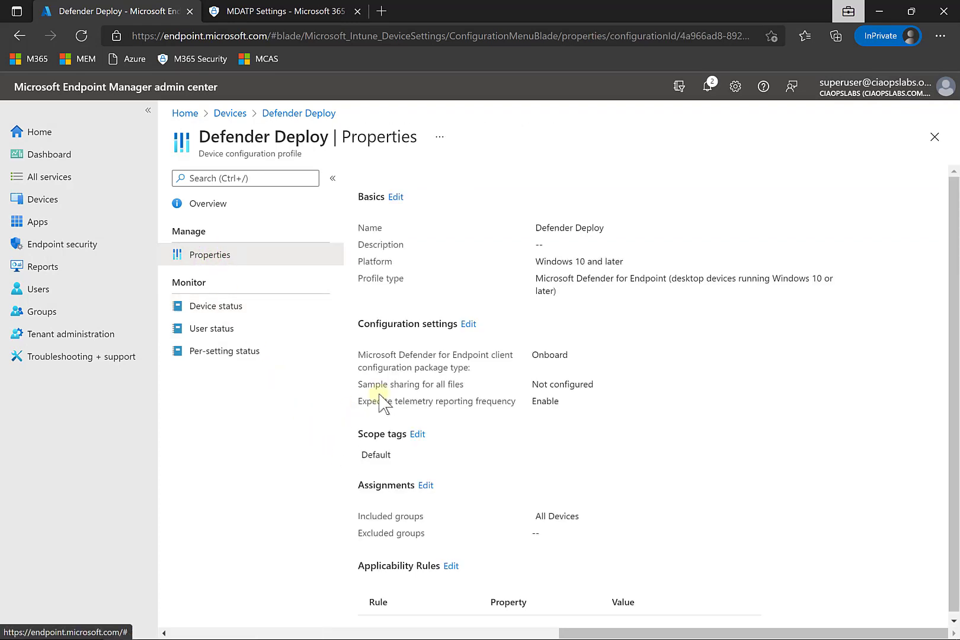
pyautogui.moveTo(475, 368); pyautogui.dragTo(354, 360)
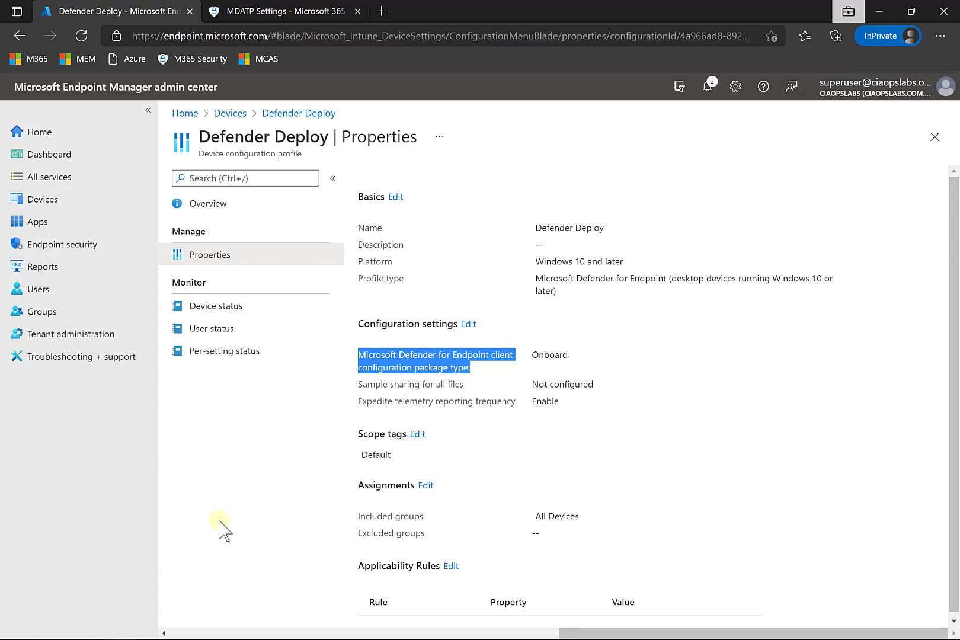
pyautogui.click(257, 463)
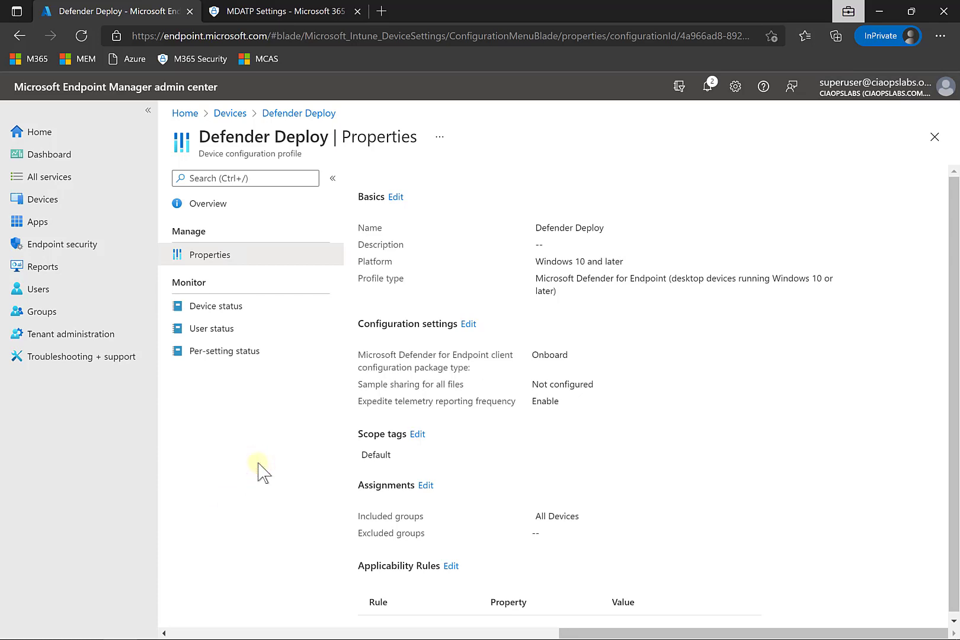
pyautogui.click(233, 308)
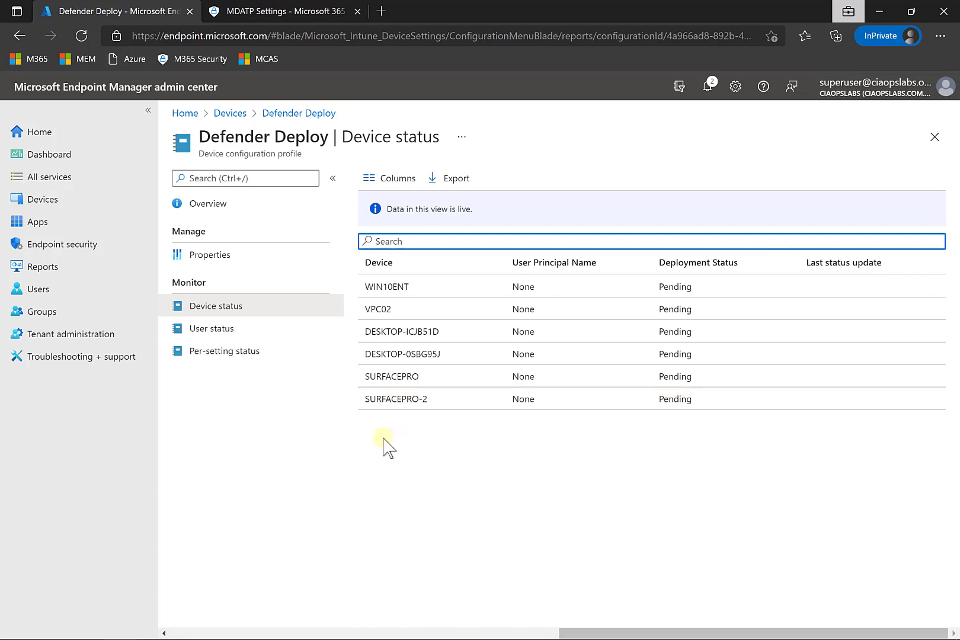
# Switch to Microsoft 365 Defender and open the device onboarding page in the endpoint settings.
pyautogui.click(270, 17)
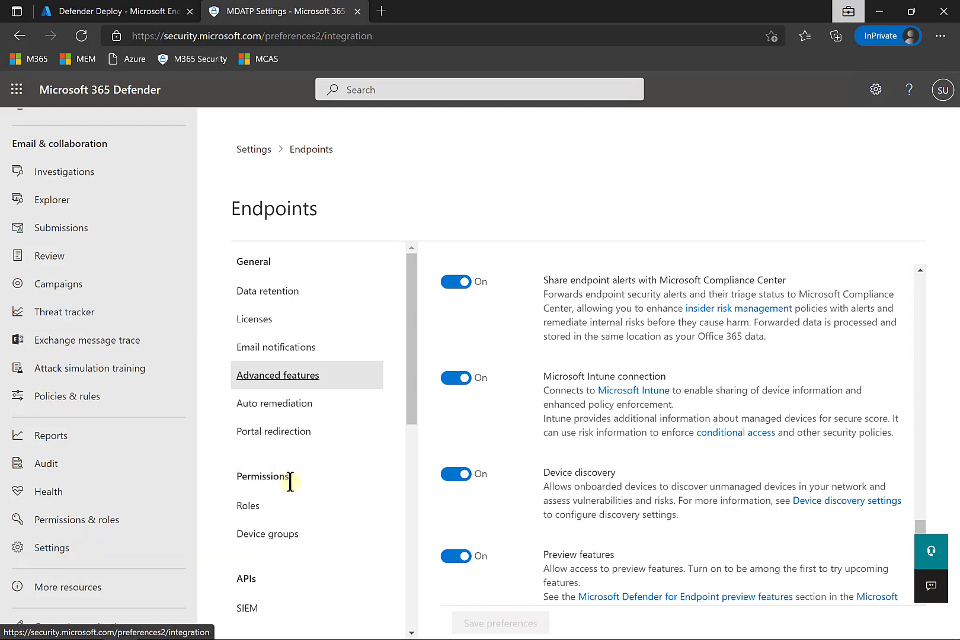
pyautogui.scroll(-4, 298, 500)
pyautogui.scroll(-5, 296, 500)
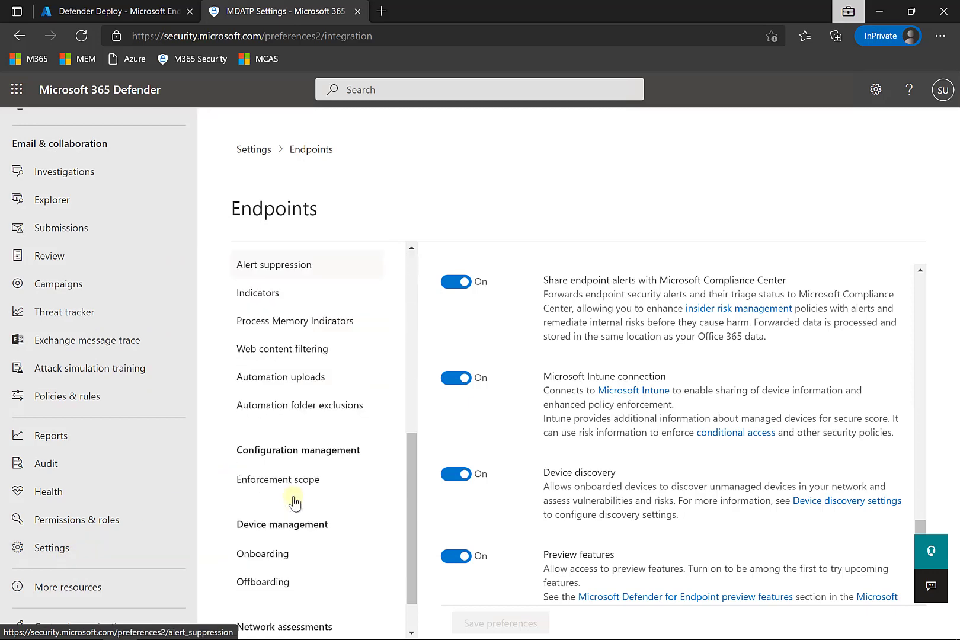
pyautogui.click(247, 153)
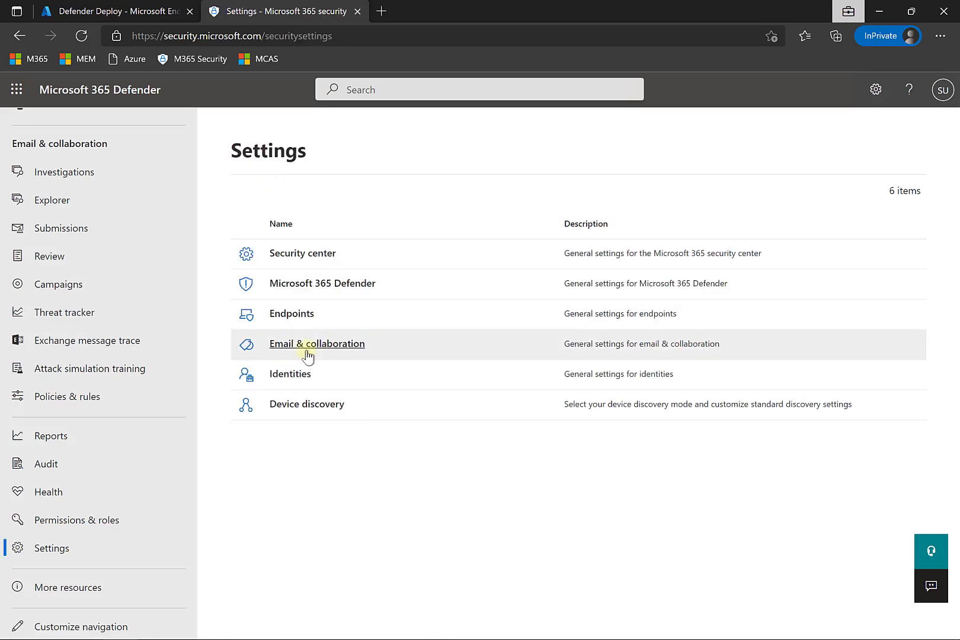
pyautogui.click(286, 315)
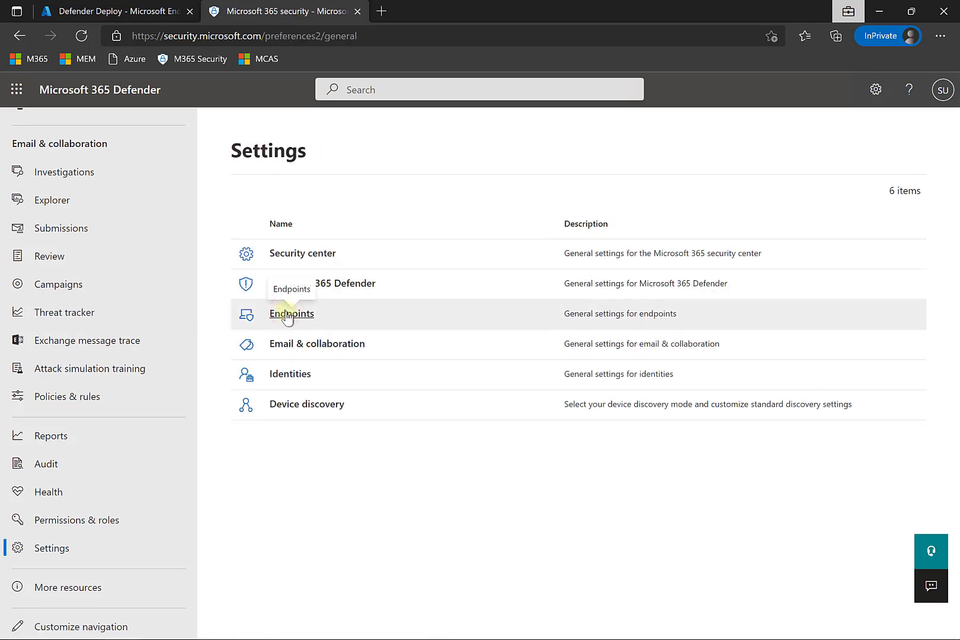
pyautogui.scroll(-9, 307, 465)
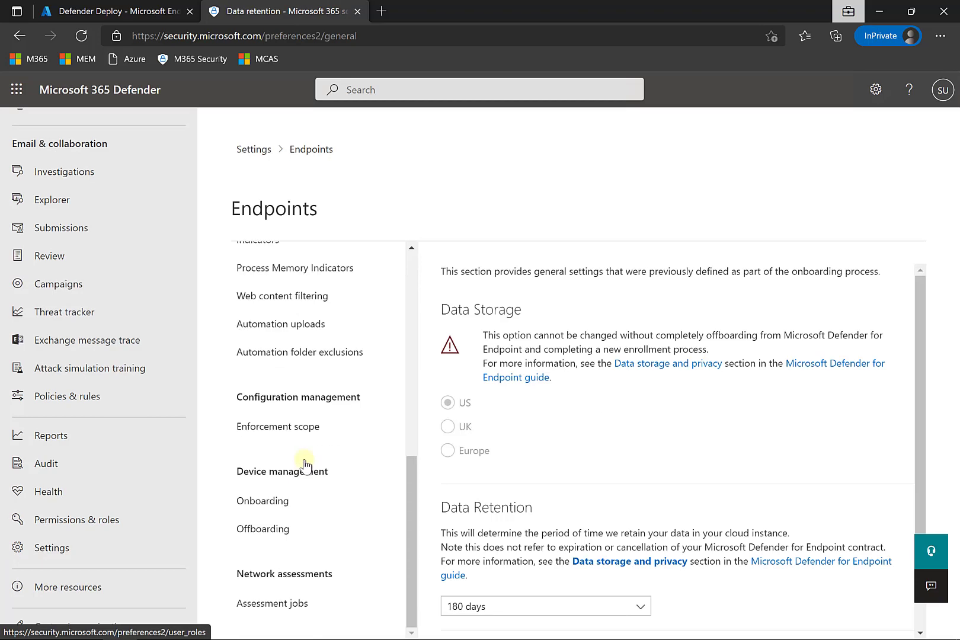
pyautogui.click(280, 503)
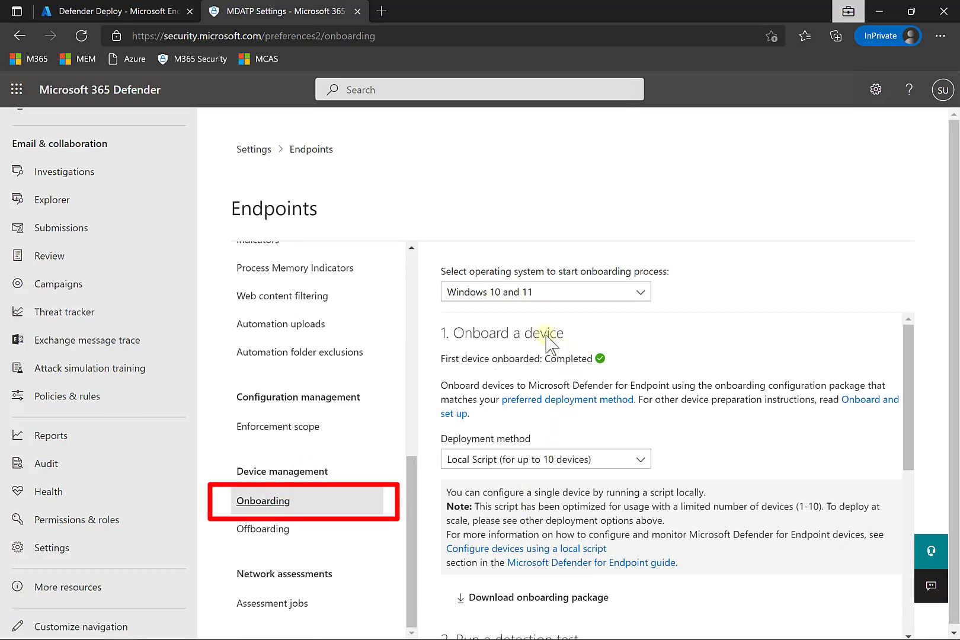
# Examine the operating system choices, deployment methods and onboarding package section on the onboarding page without changing anything.
pyautogui.click(525, 294)
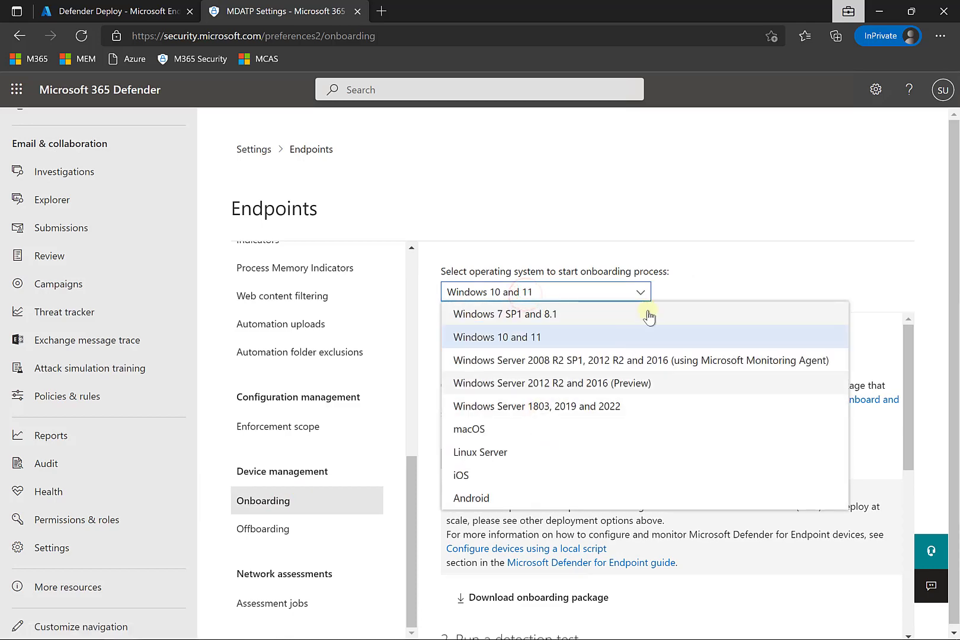
pyautogui.click(692, 277)
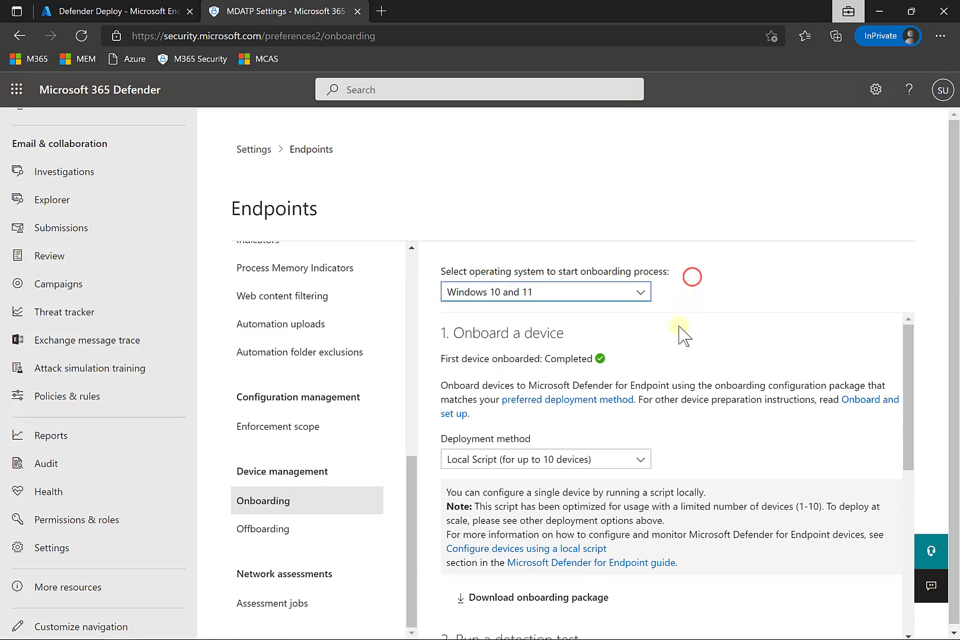
pyautogui.click(636, 464)
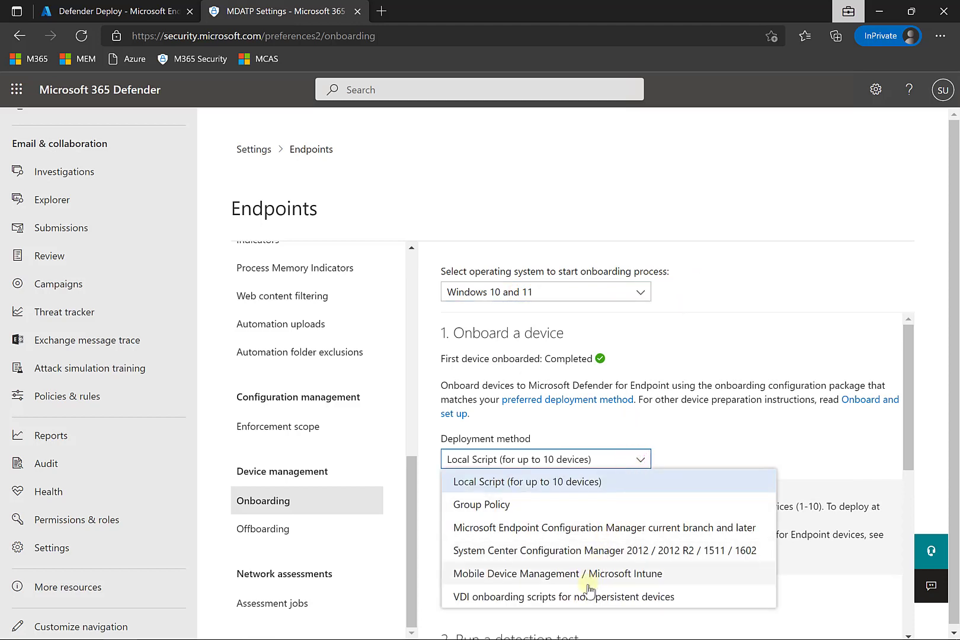
pyautogui.click(663, 414)
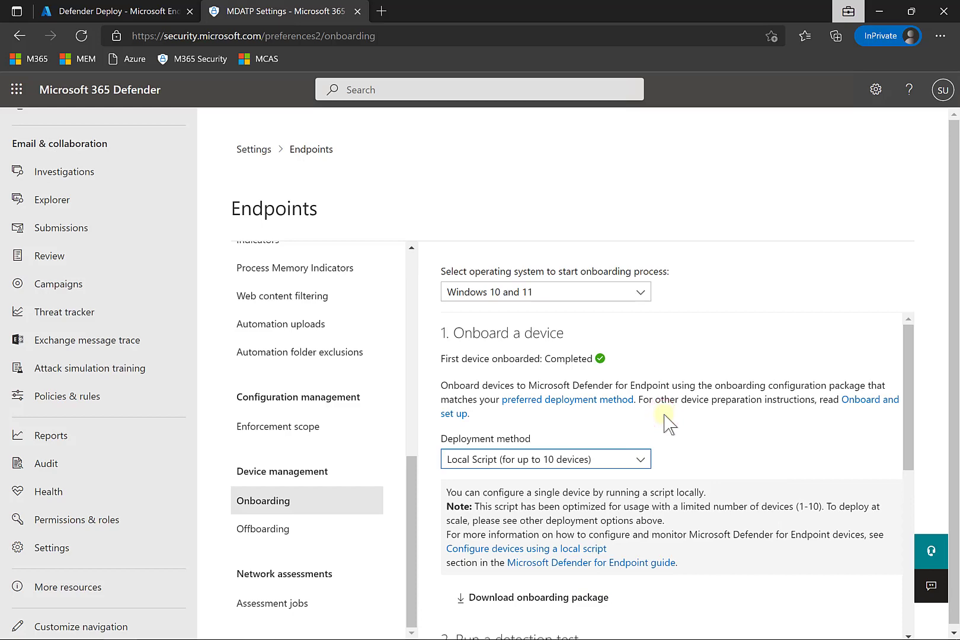
pyautogui.scroll(-3, 663, 415)
pyautogui.scroll(1, 664, 420)
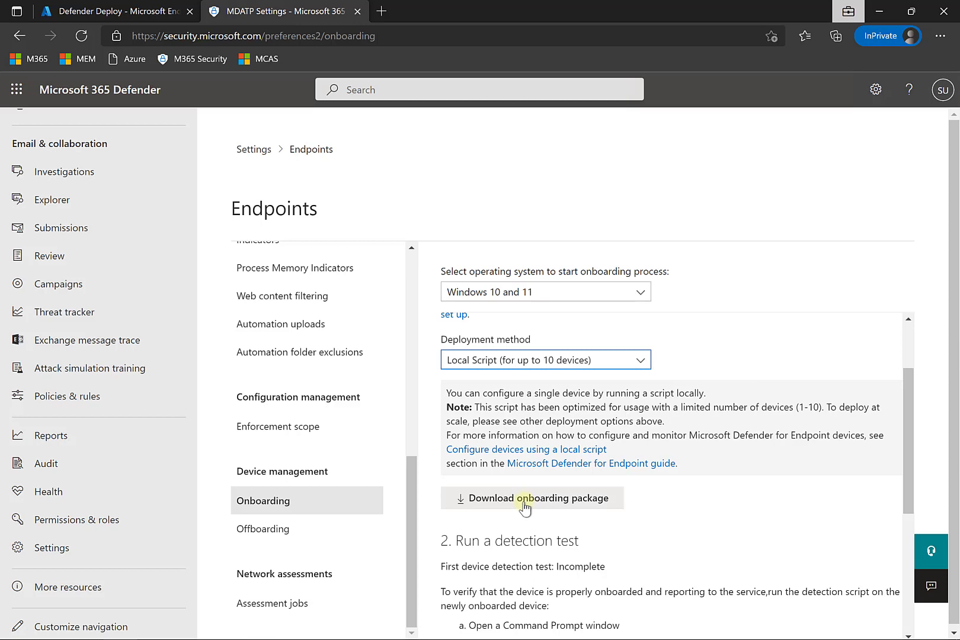
pyautogui.moveTo(359, 634)
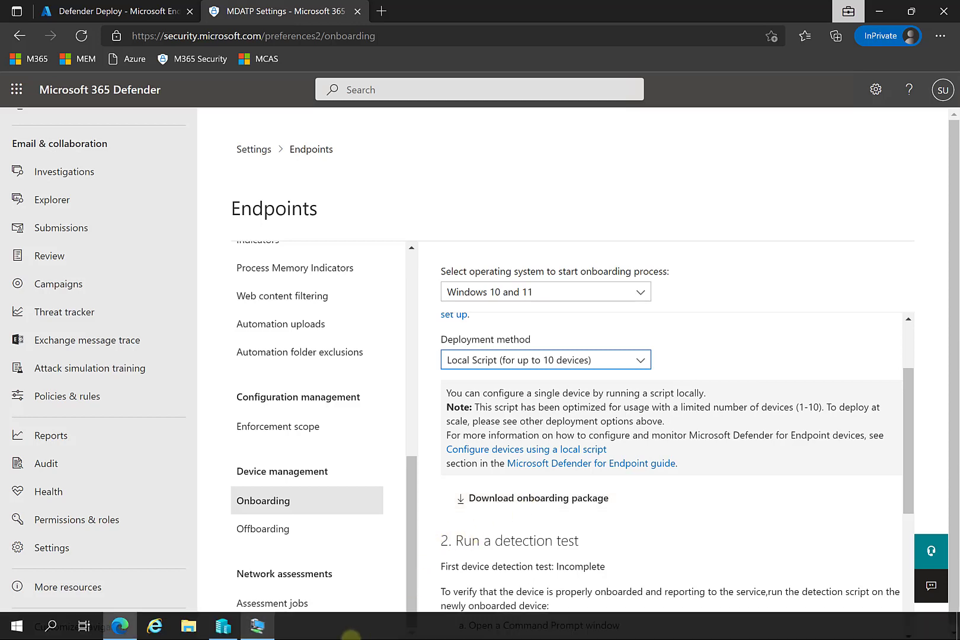
# In the Win10Pro virtual machine, extract WindowsDefenderATPOnboardingPackage from Downloads directly into the same Downloads folder, without a package subfolder.
pyautogui.click(257, 626)
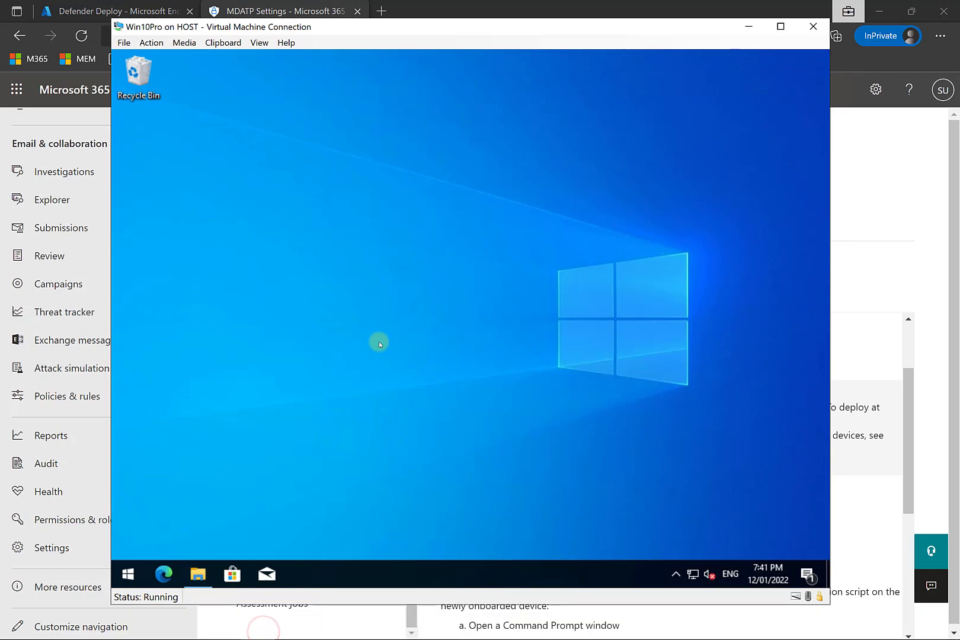
pyautogui.click(200, 578)
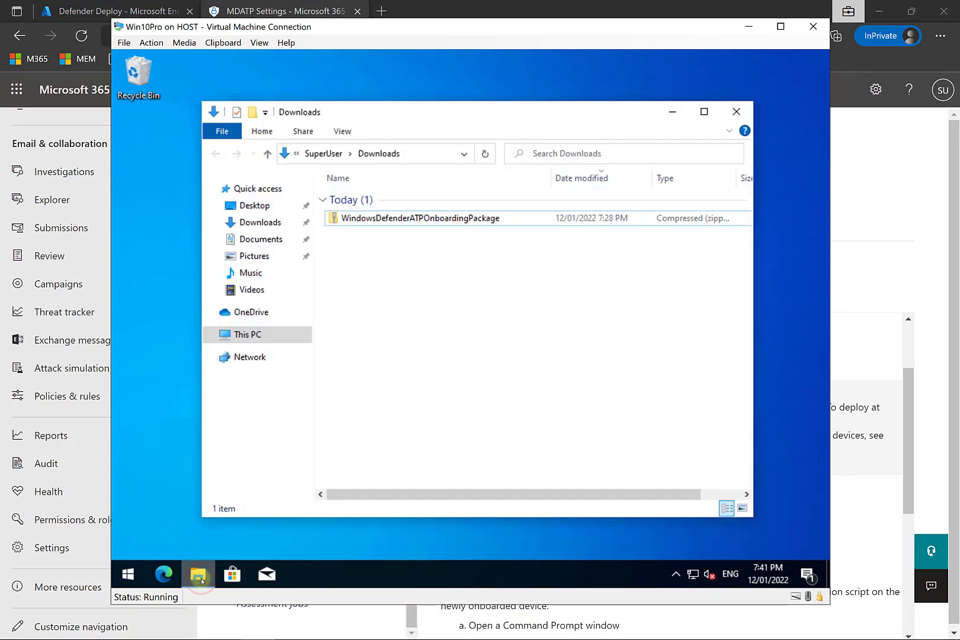
pyautogui.click(362, 220)
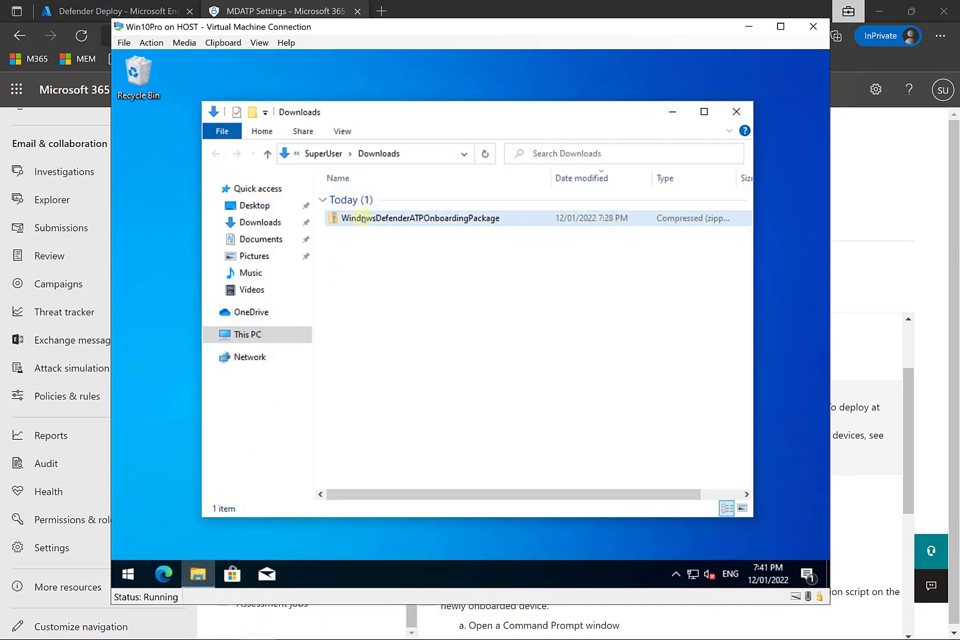
pyautogui.rightClick(362, 219)
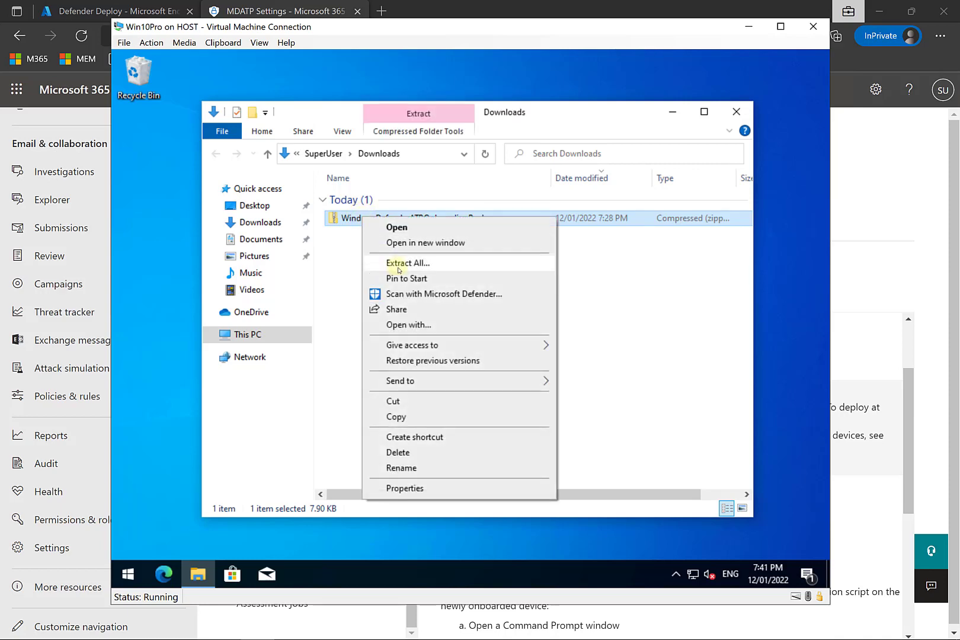
pyautogui.click(399, 266)
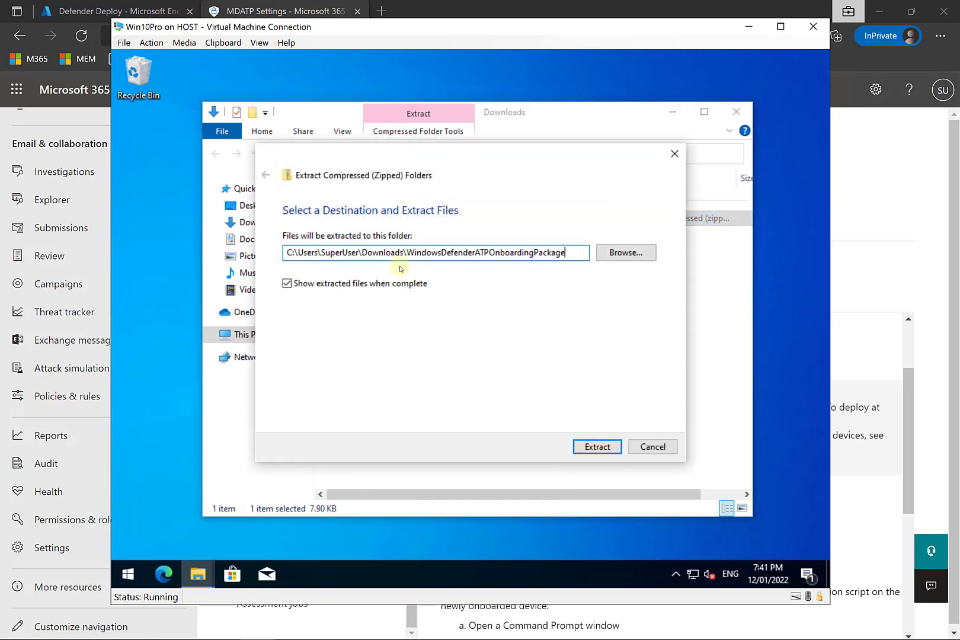
pyautogui.press('BackSpace')
pyautogui.press('BackSpace')
pyautogui.press('BackSpace')
pyautogui.press('BackSpace')
pyautogui.press('BackSpace')
pyautogui.press('BackSpace')
pyautogui.press('BackSpace')
pyautogui.press('BackSpace')
pyautogui.press('BackSpace')
pyautogui.press('BackSpace')
pyautogui.press('BackSpace')
pyautogui.press('BackSpace')
pyautogui.press('BackSpace')
pyautogui.press('BackSpace')
pyautogui.press('BackSpace')
pyautogui.press('BackSpace')
pyautogui.press('BackSpace')
pyautogui.press('BackSpace')
pyautogui.press('BackSpace')
pyautogui.press('BackSpace')
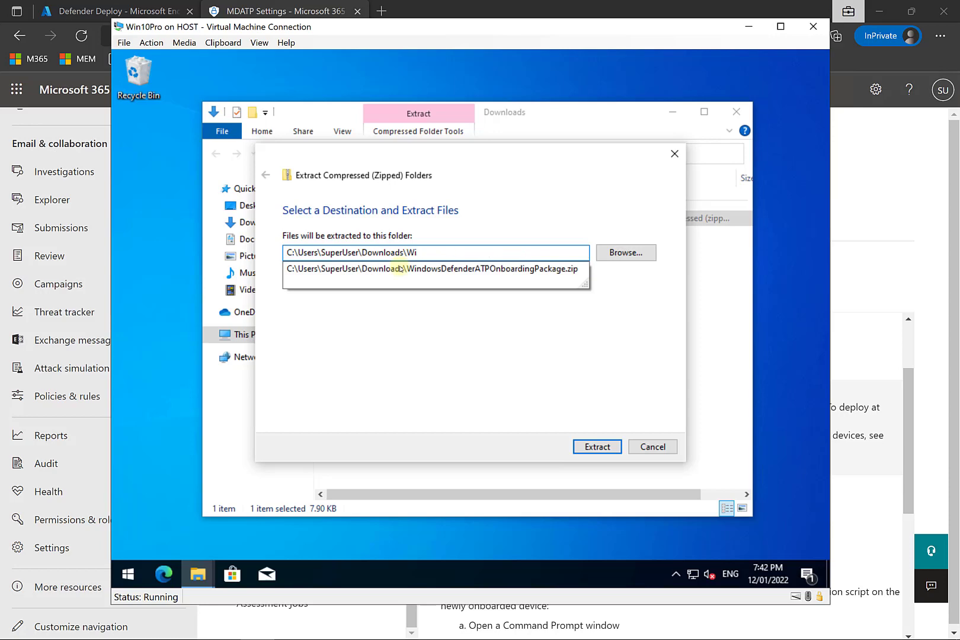
pyautogui.press('Return')
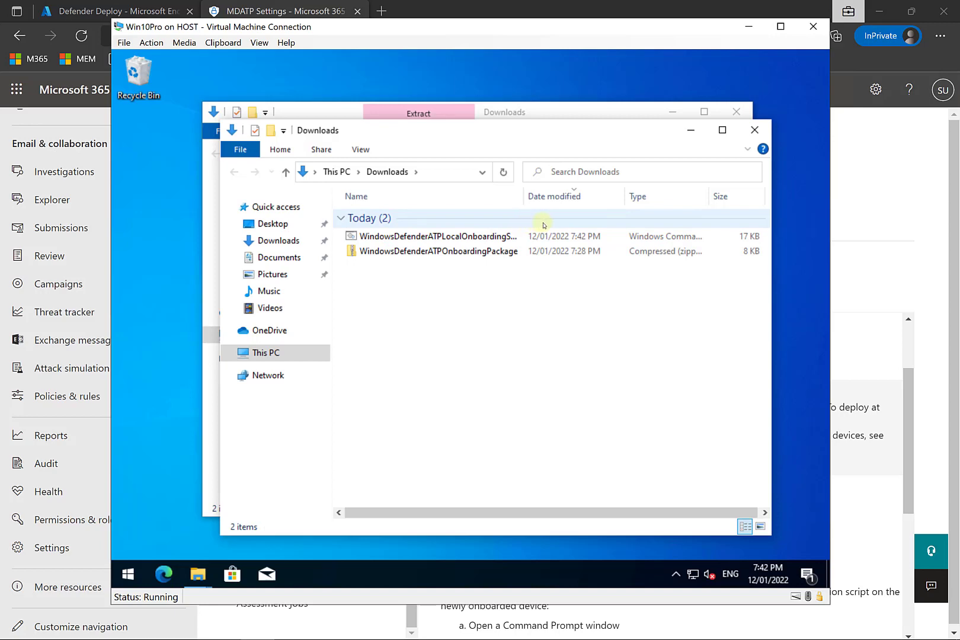
# Widen the name column in Downloads and open the WindowsDefenderATPLocalOnboardingScript file for editing.
pyautogui.moveTo(525, 199); pyautogui.dragTo(619, 197)
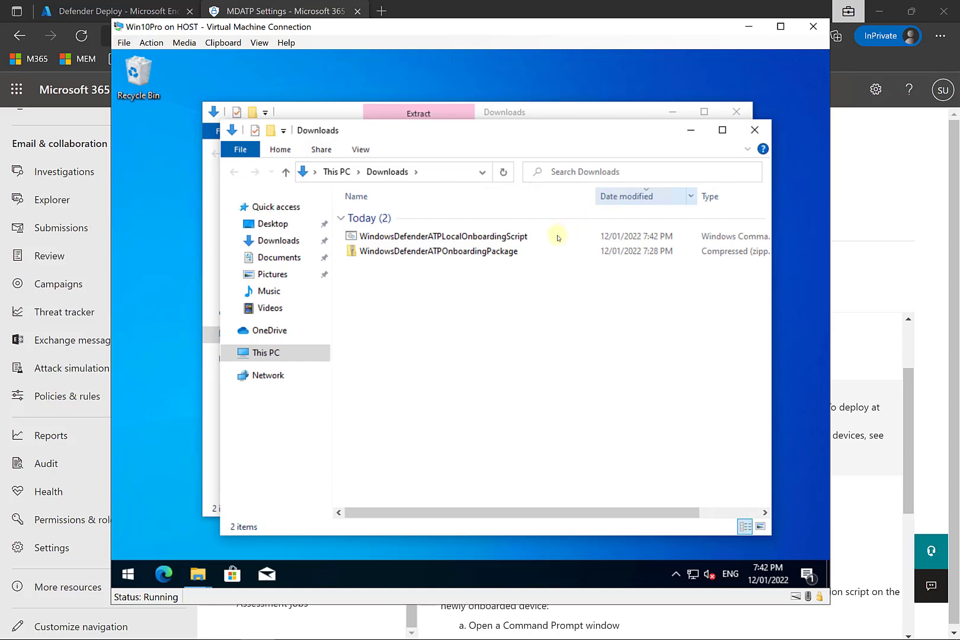
pyautogui.rightClick(524, 240)
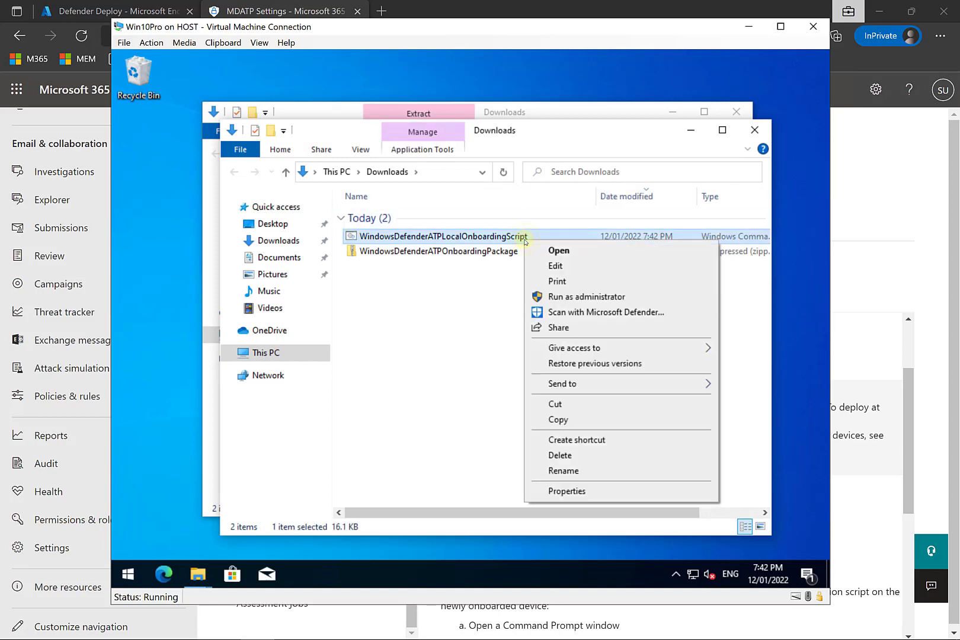
pyautogui.click(550, 267)
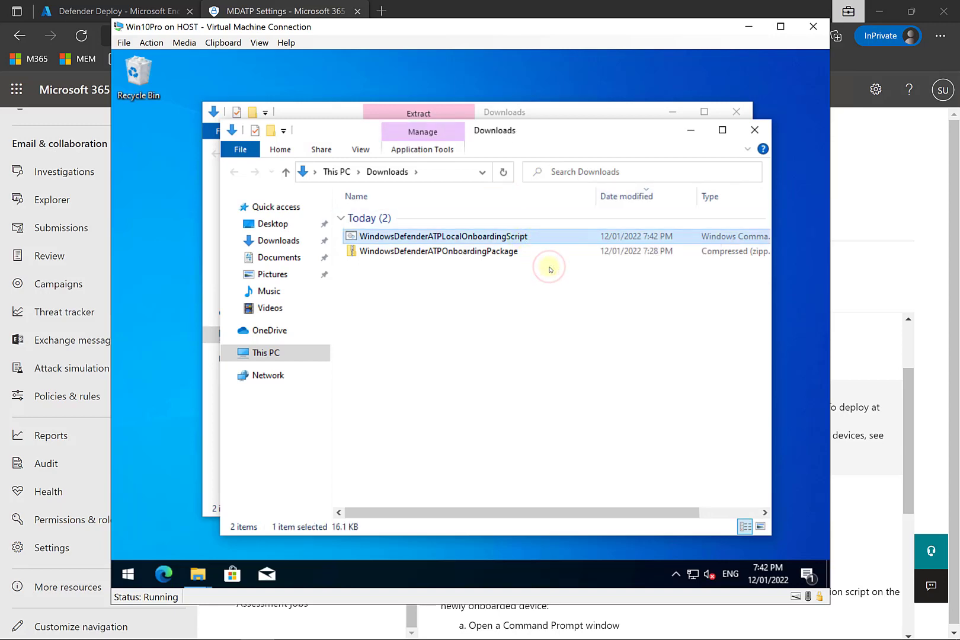
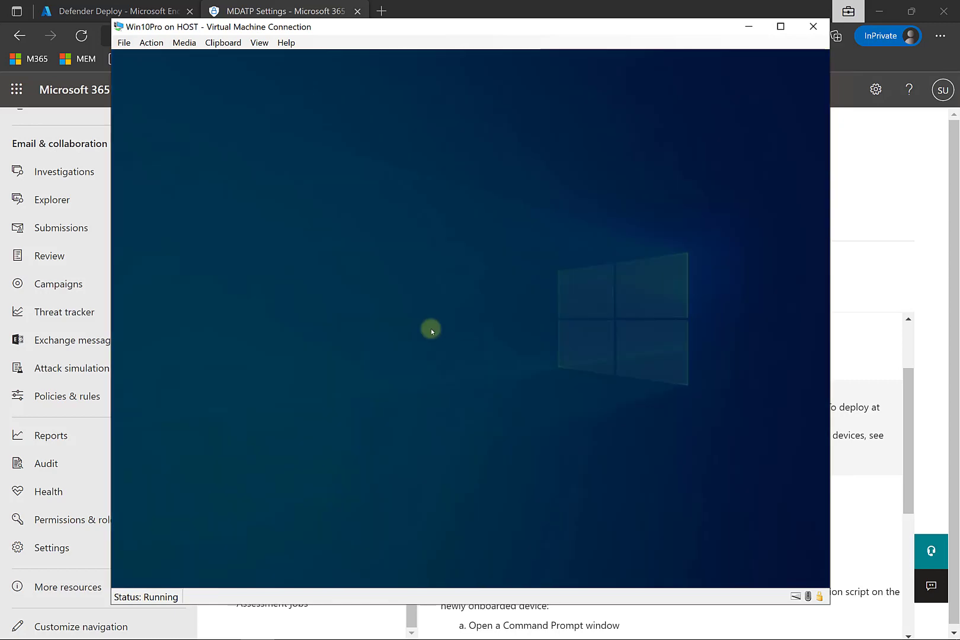
# Allow the elevated Command Prompt and list the files in the C:\Users\SuperUser\Downloads folder.
pyautogui.click(415, 401)
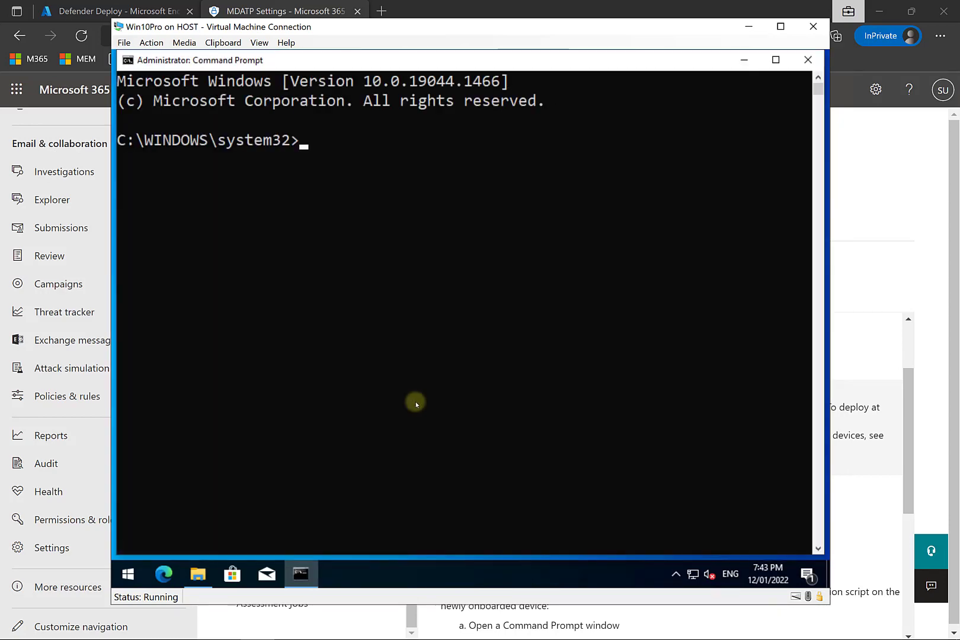
pyautogui.write('d\\users')
pyautogui.press('Return')
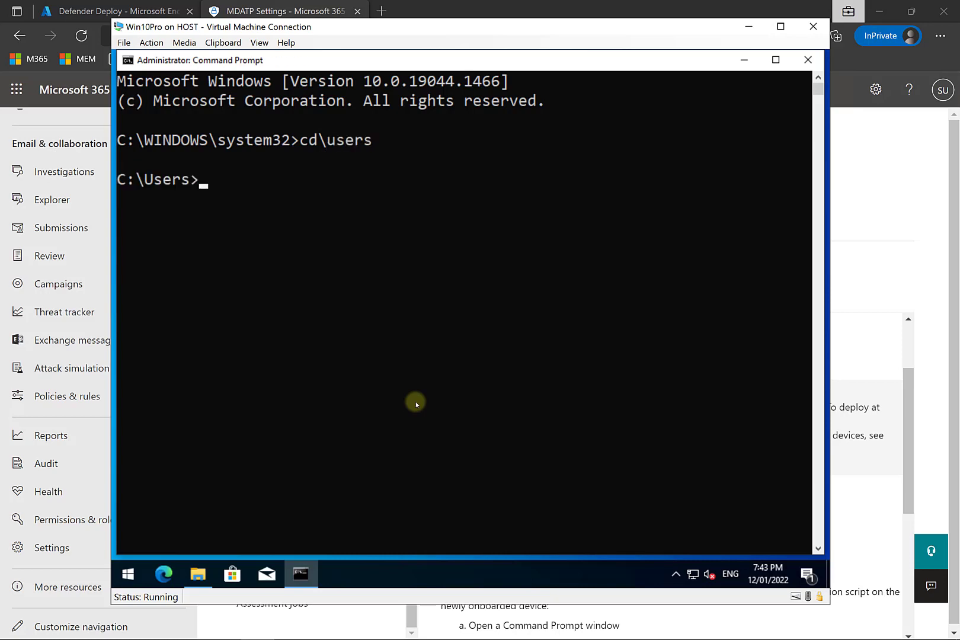
pyautogui.write('cd user')
pyautogui.press('Return')
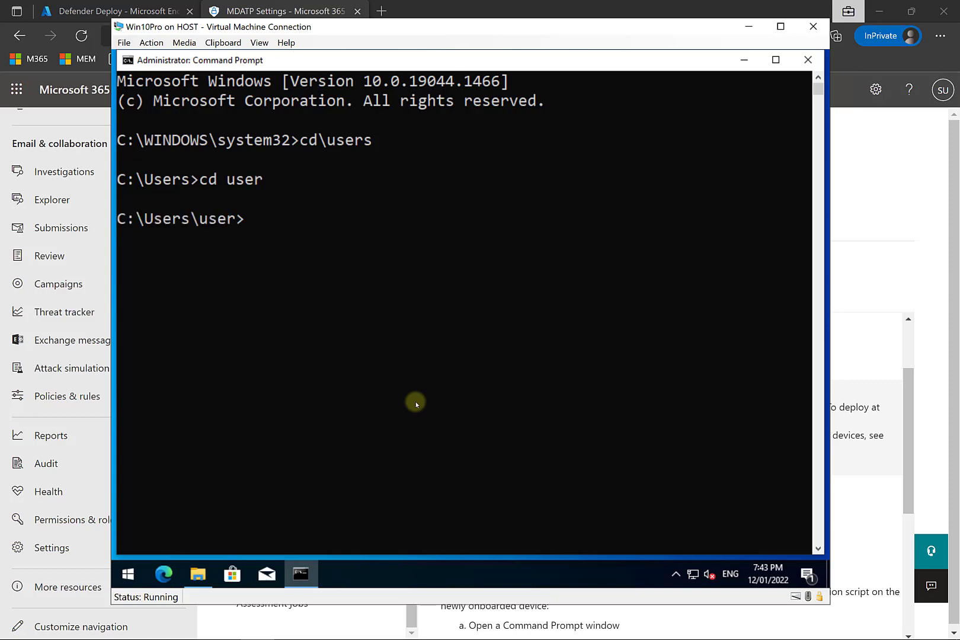
pyautogui.write('cd downloads')
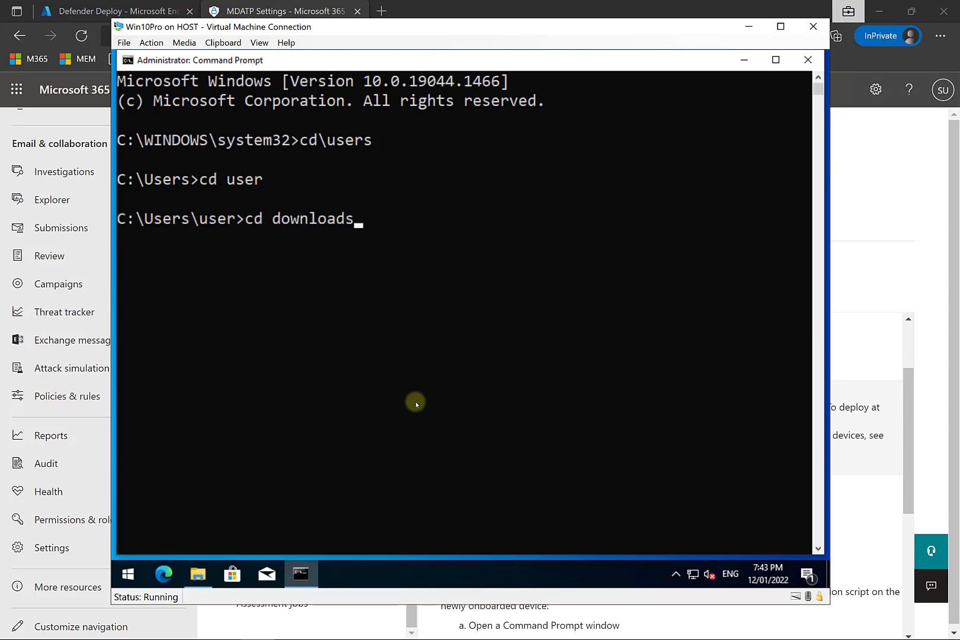
pyautogui.press('Return')
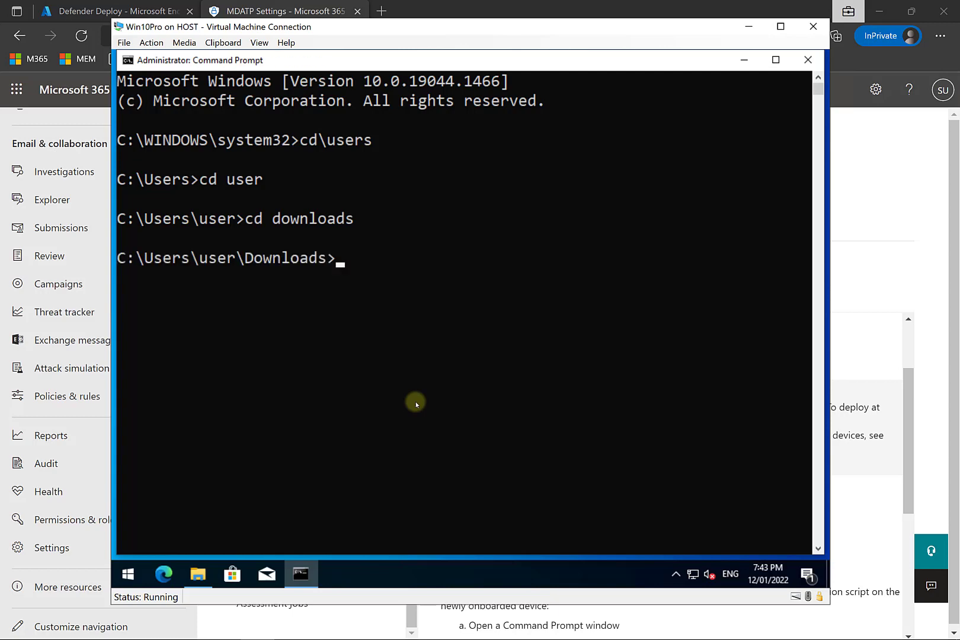
pyautogui.write('dir')
pyautogui.press('Return')
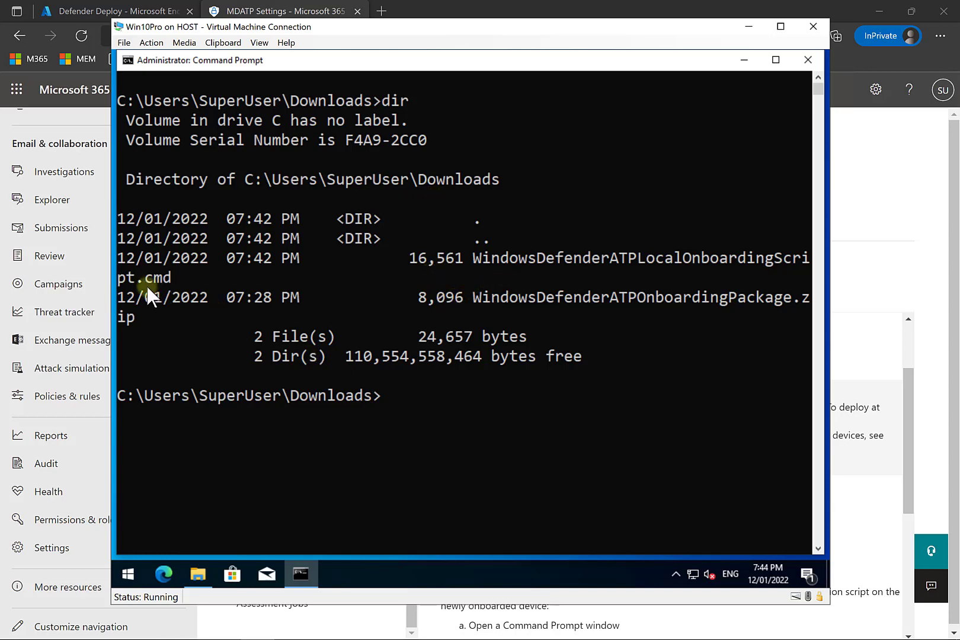
# Run WindowsDefenderATPLocalOnboardingScript.cmd from the Downloads folder and confirm the onboarding with y.
pyautogui.click(383, 397)
pyautogui.write('.\\')
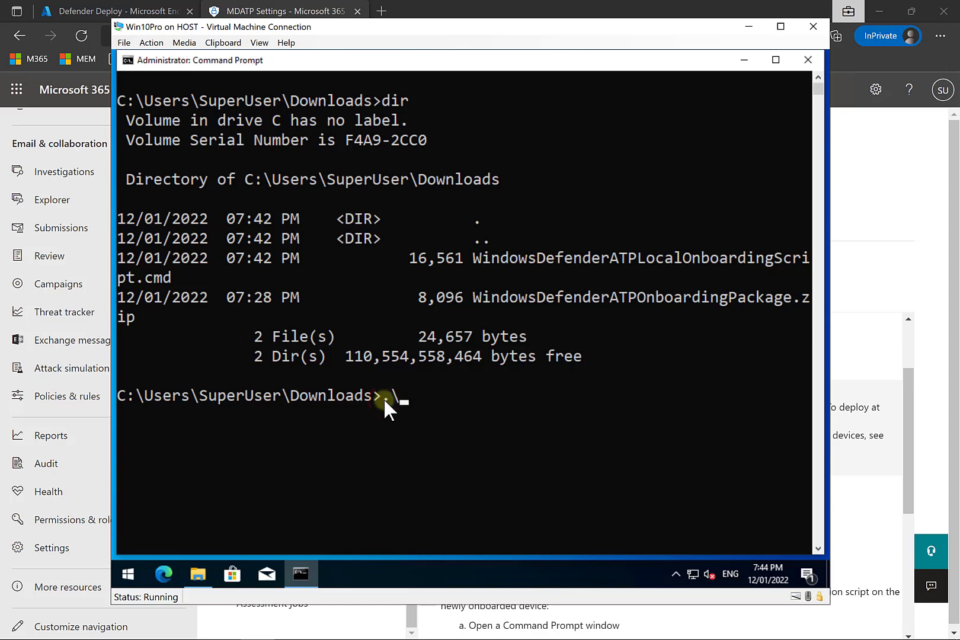
pyautogui.write('windows')
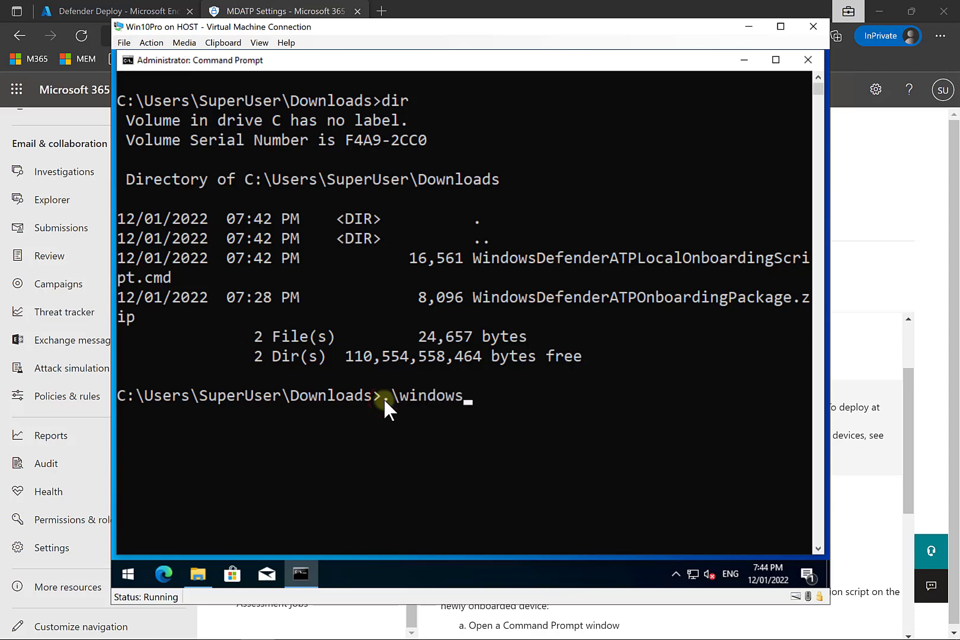
pyautogui.press('Tab')
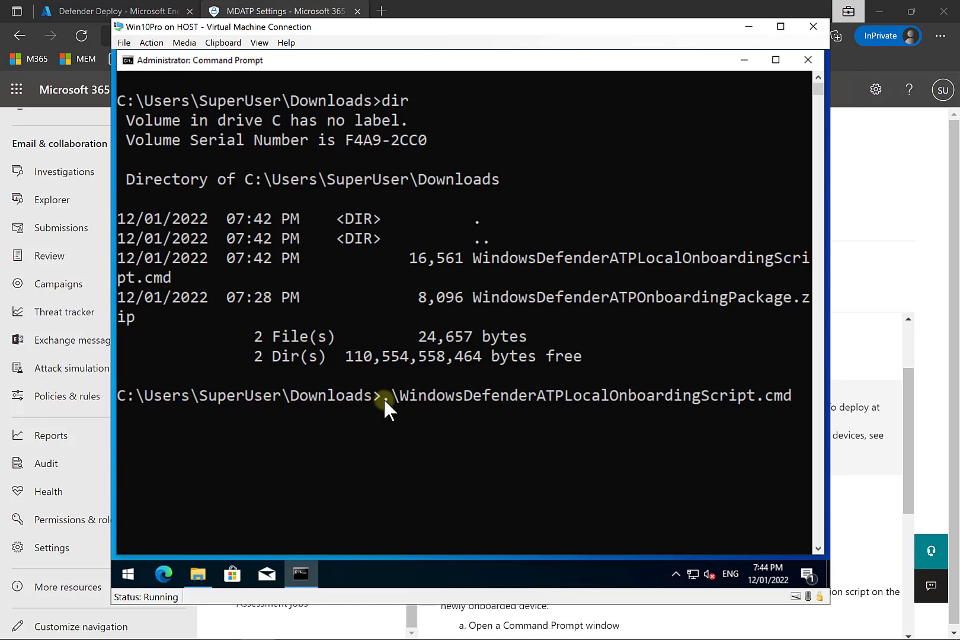
pyautogui.press('Return')
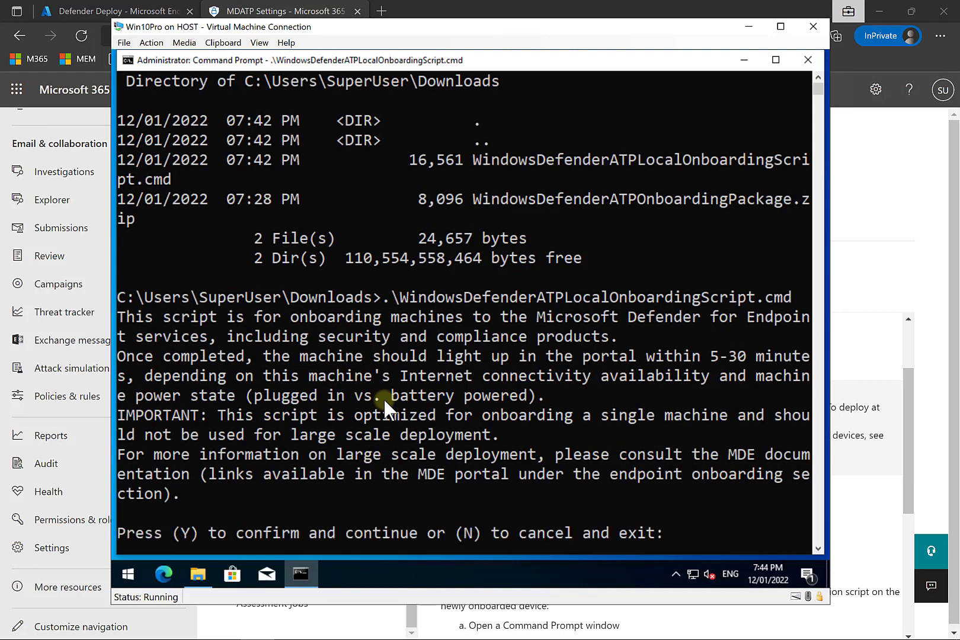
pyautogui.write('y')
pyautogui.press('Return')
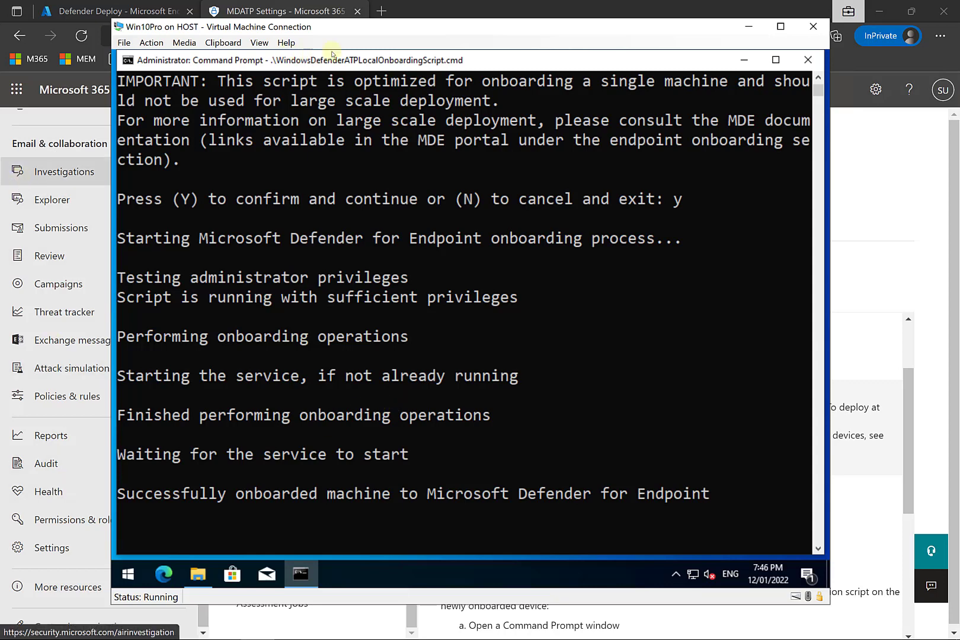
# Switch to Microsoft 365 Defender, refresh the device inventory, and review the vpc02 device page before returning to the list.
pyautogui.click(417, 15)
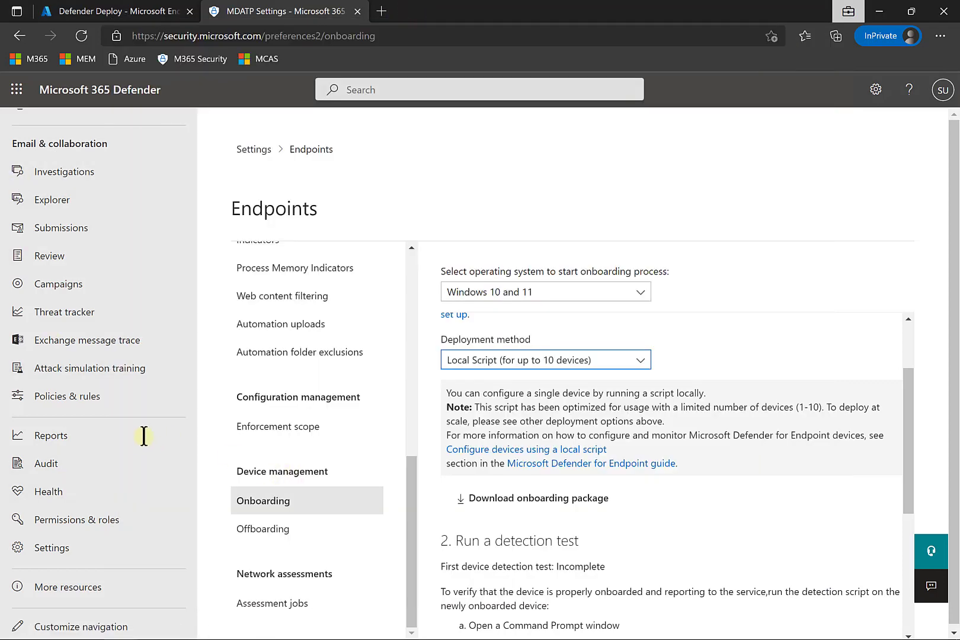
pyautogui.scroll(6, 80, 483)
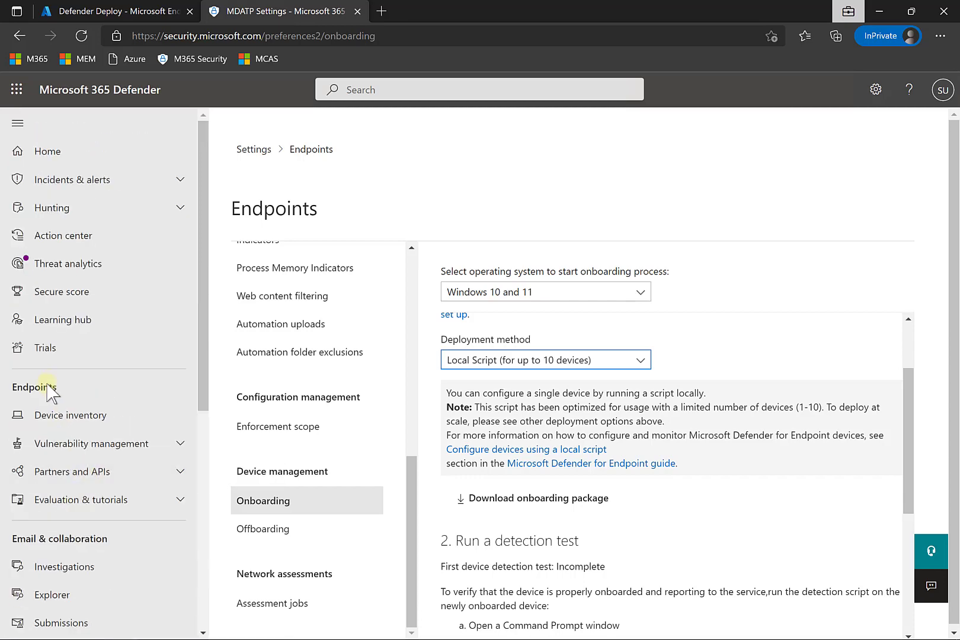
pyautogui.click(62, 416)
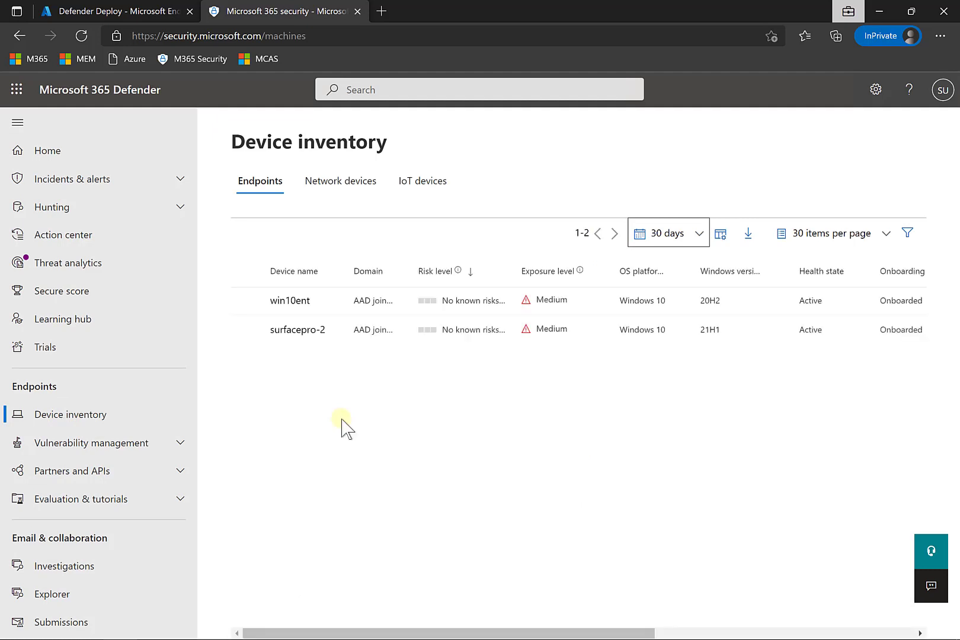
pyautogui.click(81, 37)
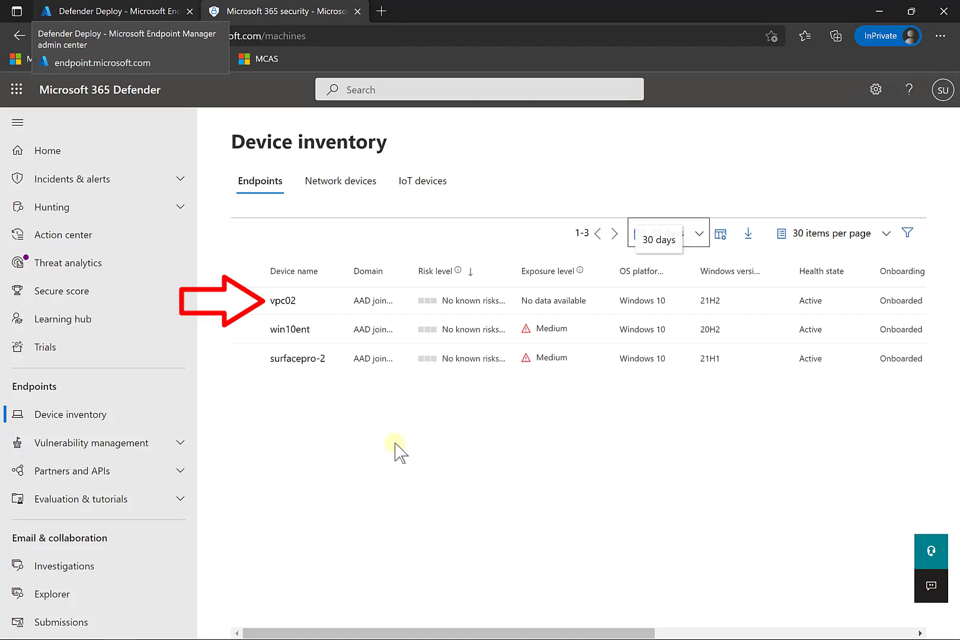
pyautogui.click(288, 303)
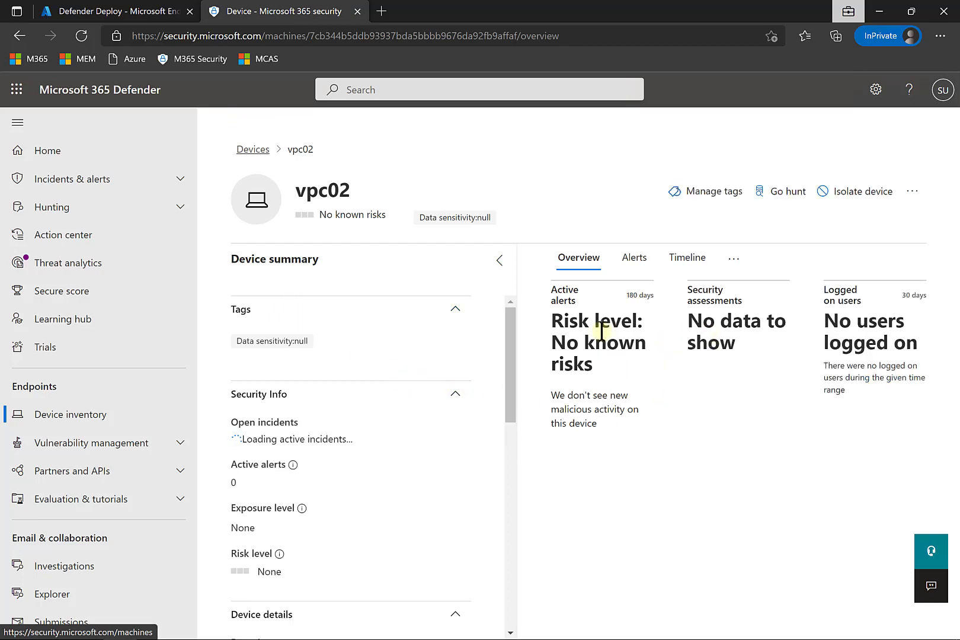
pyautogui.click(254, 151)
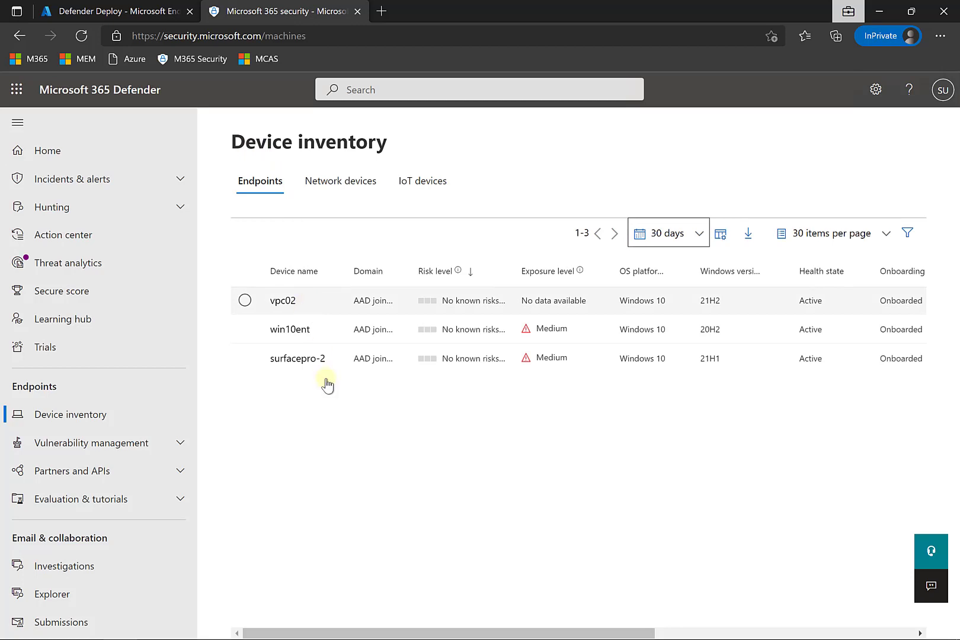
# Switch back to the Win10Pro virtual machine, finish the onboarding script and close the Command Prompt.
pyautogui.moveTo(327, 632)
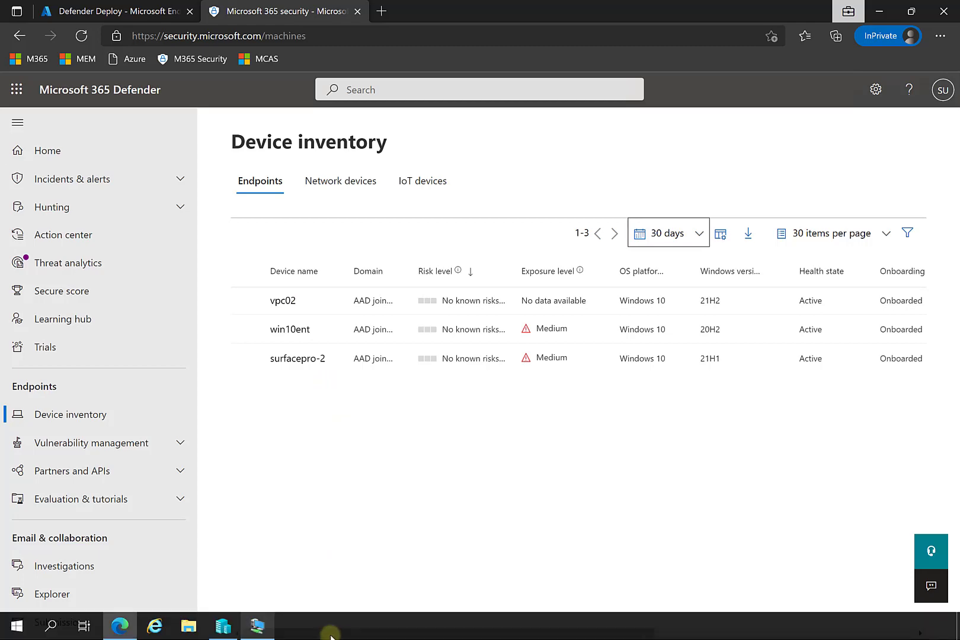
pyautogui.click(259, 628)
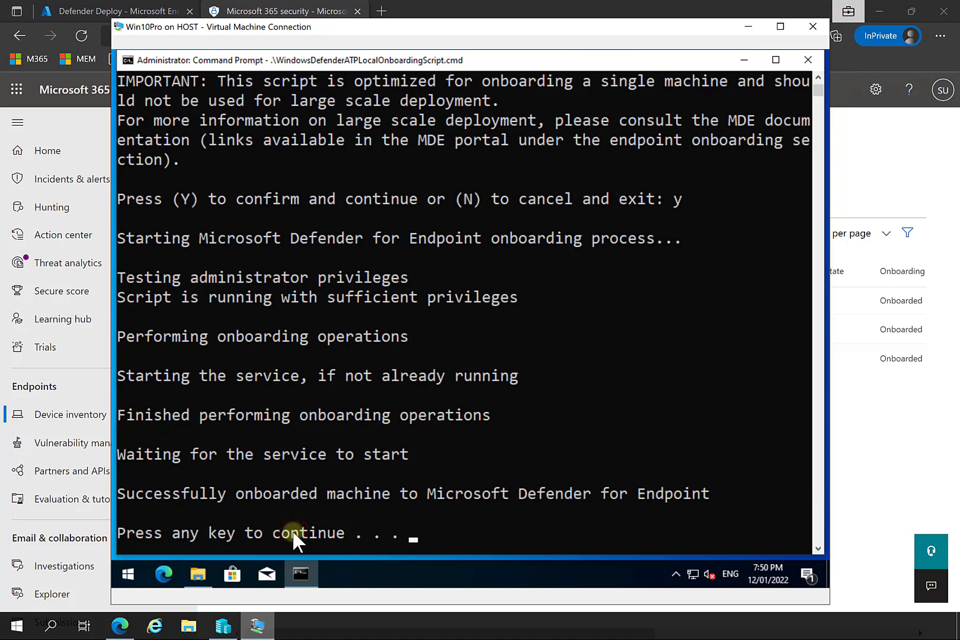
pyautogui.click(379, 438)
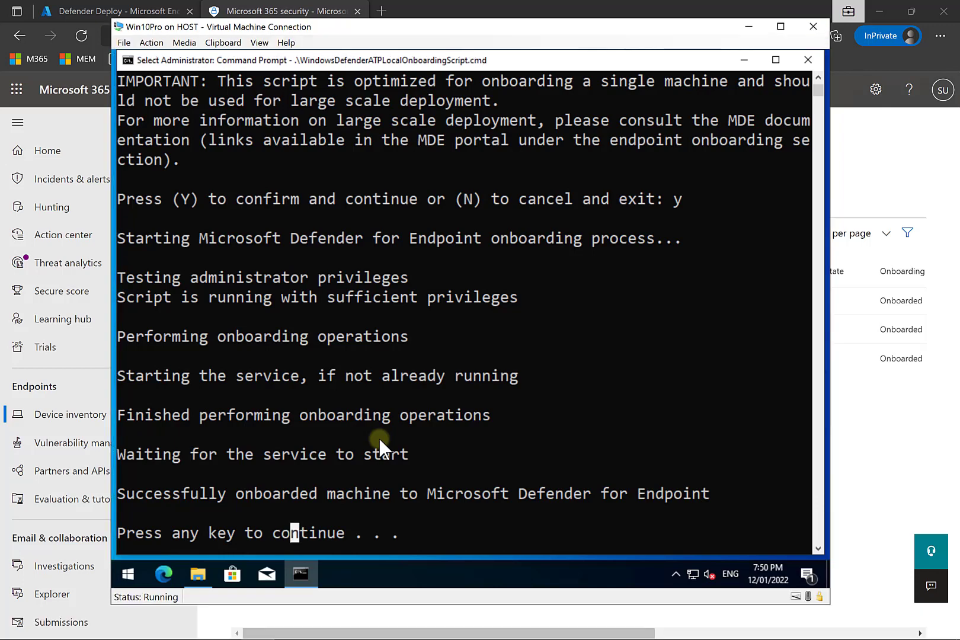
pyautogui.press('Return')
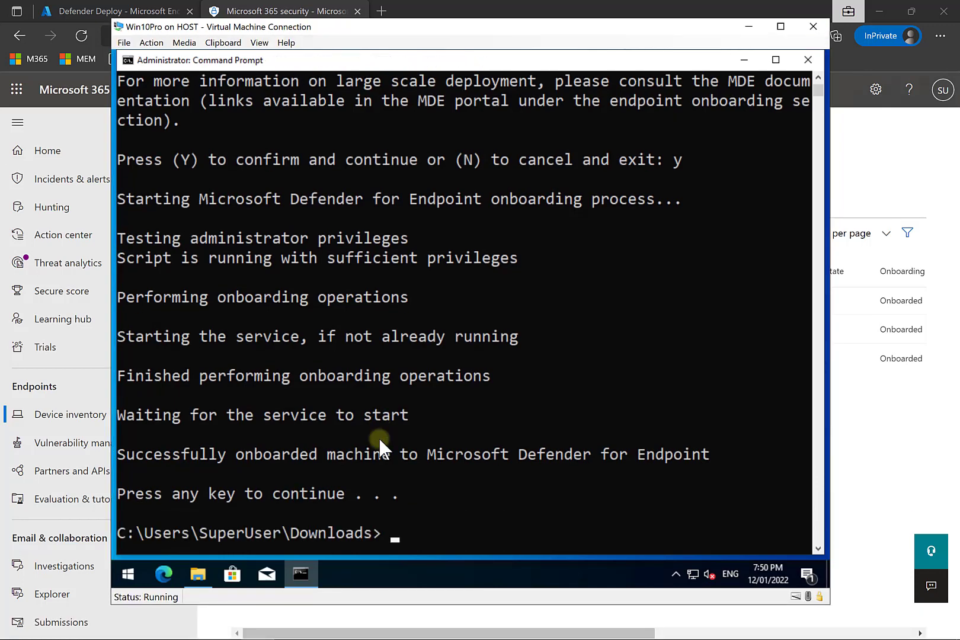
pyautogui.click(807, 60)
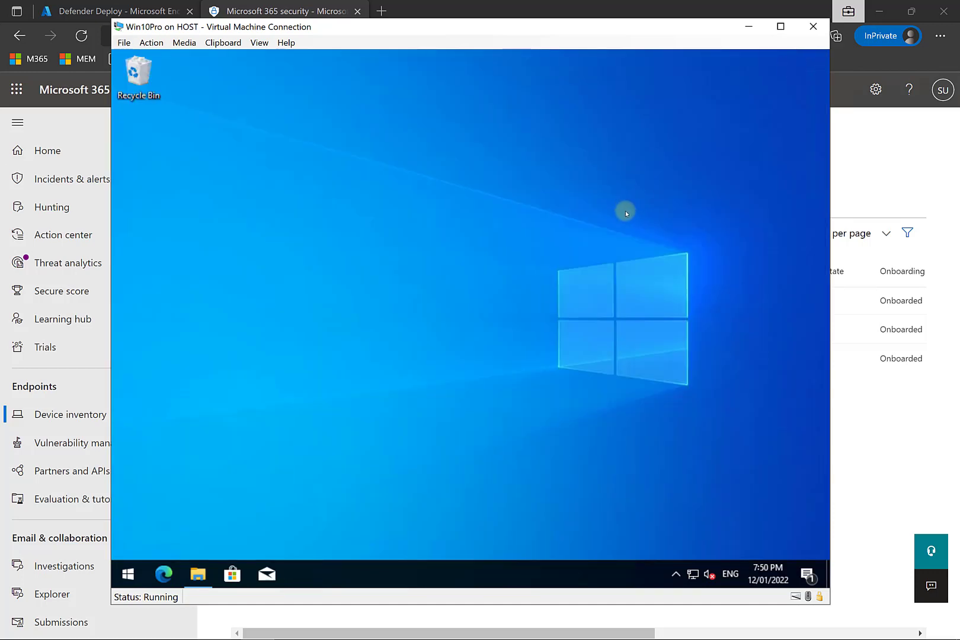
# Switch to the Microsoft Endpoint Manager admin center with the Defender Deploy profile's device status.
pyautogui.click(861, 130)
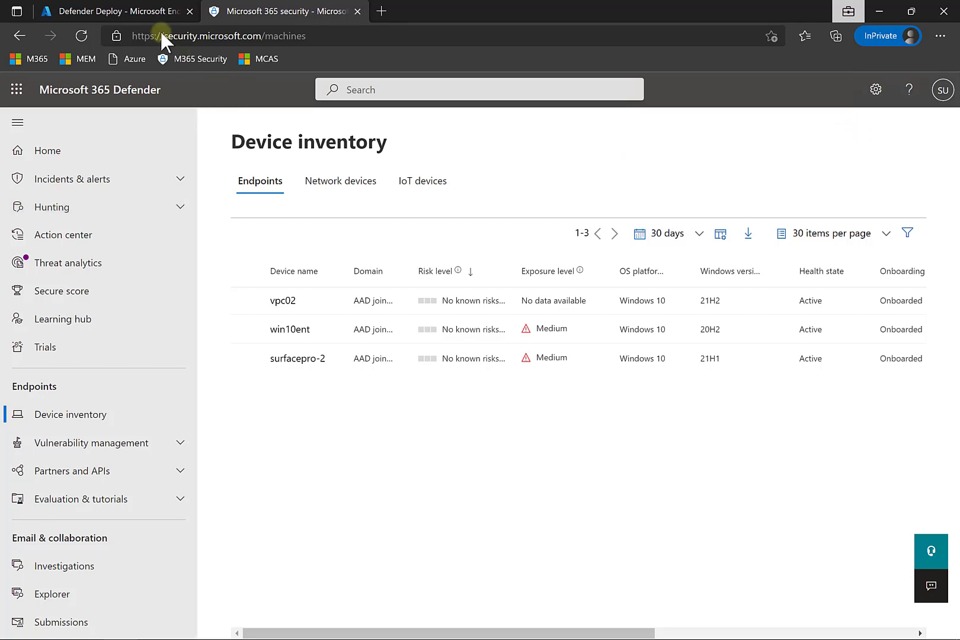
pyautogui.click(138, 9)
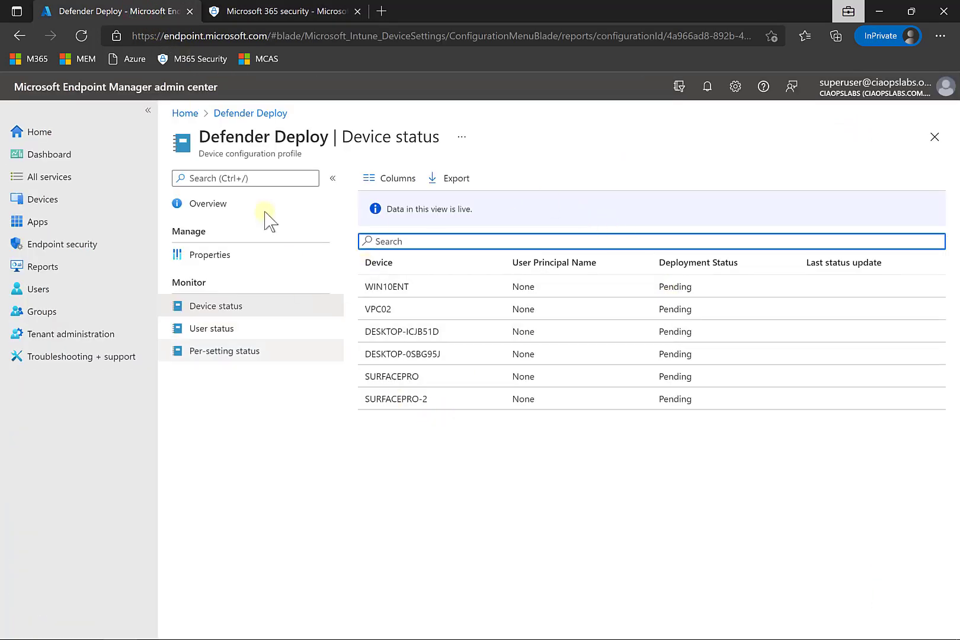
# Refresh the Defender Deploy profile, check its device status, and review the configuration package type in its properties.
pyautogui.click(79, 40)
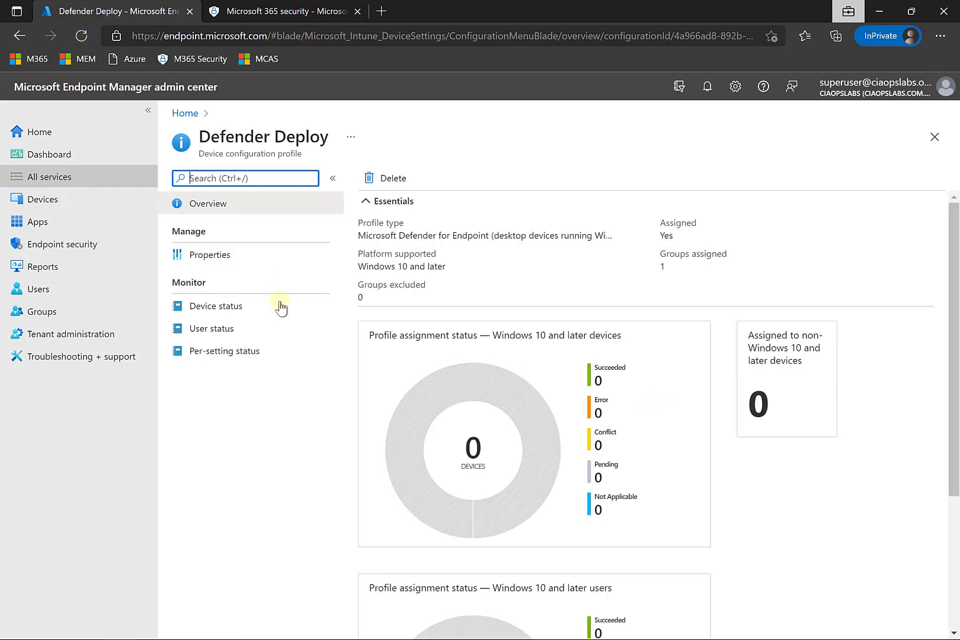
pyautogui.click(240, 313)
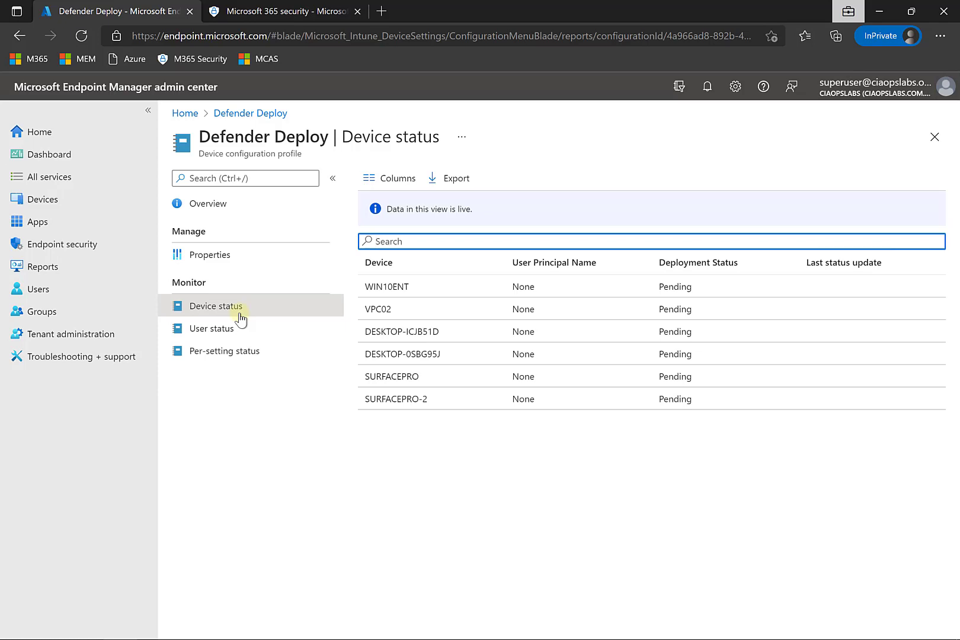
pyautogui.click(208, 257)
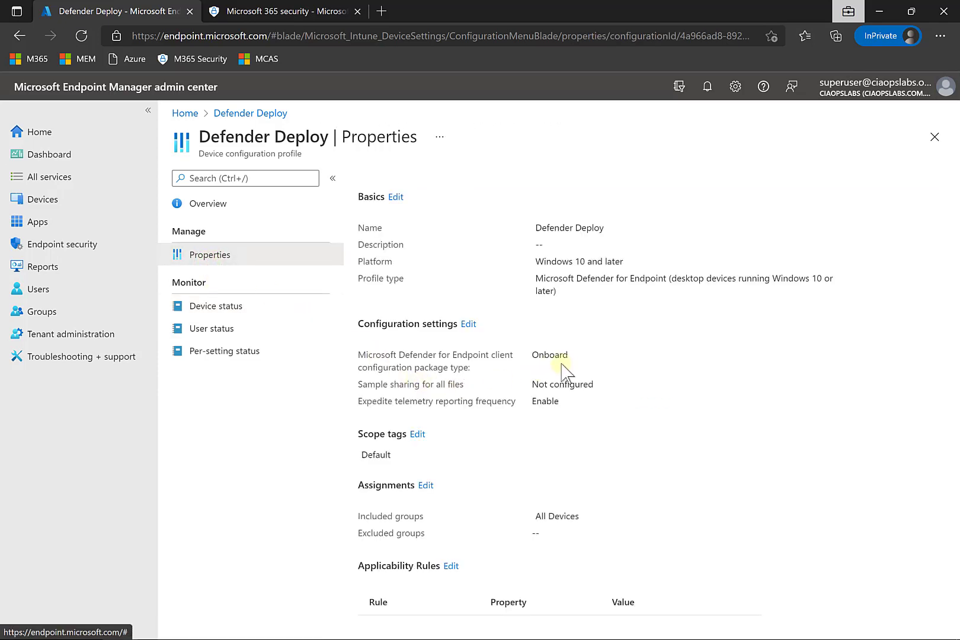
pyautogui.moveTo(570, 358); pyautogui.dragTo(531, 356)
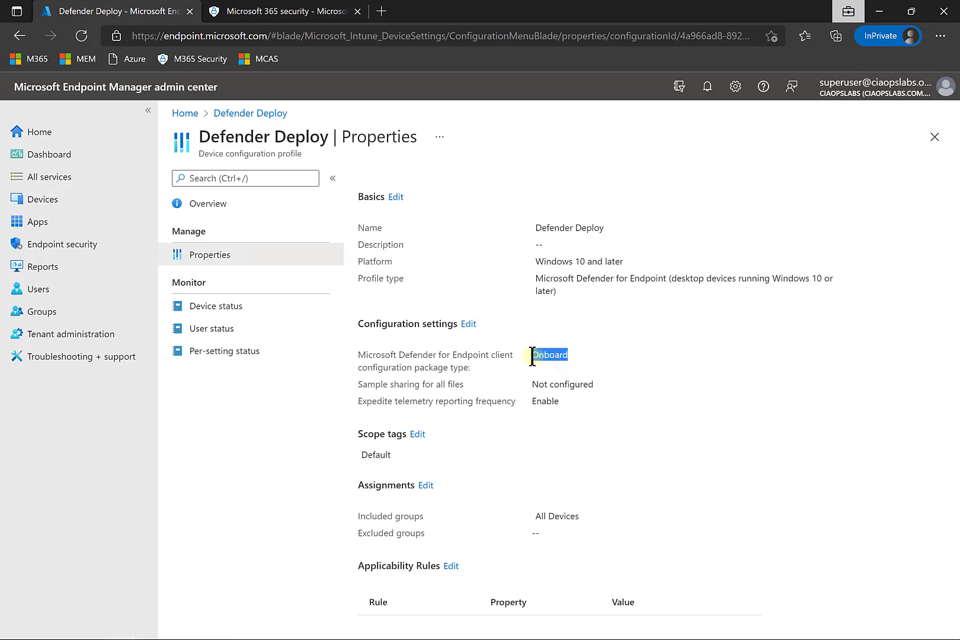
pyautogui.click(583, 358)
# Switch to Microsoft 365 Defender and open the device onboarding page in the Endpoints settings.
pyautogui.click(272, 14)
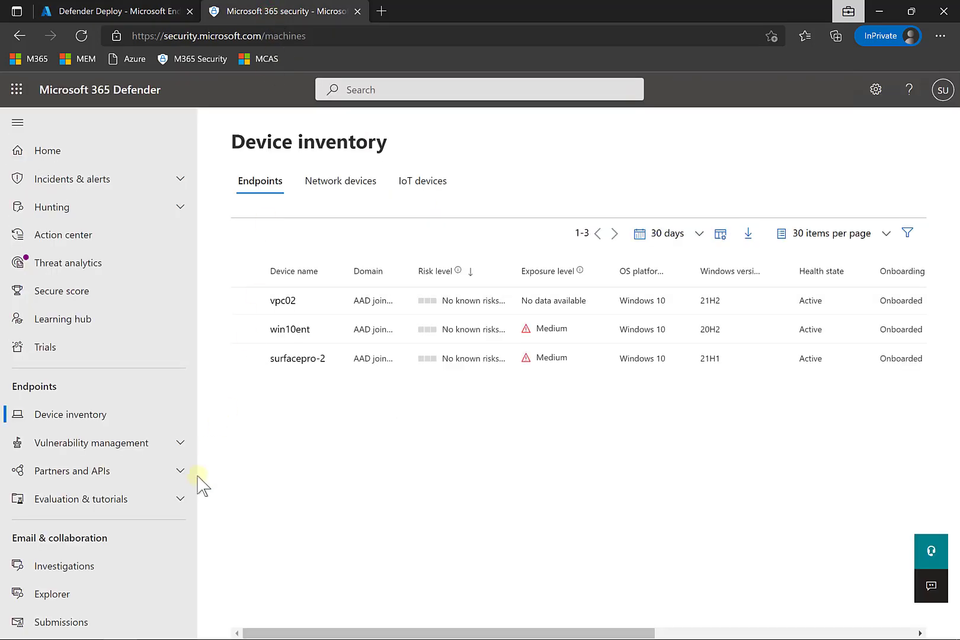
pyautogui.scroll(-2, 124, 528)
pyautogui.scroll(-5, 125, 525)
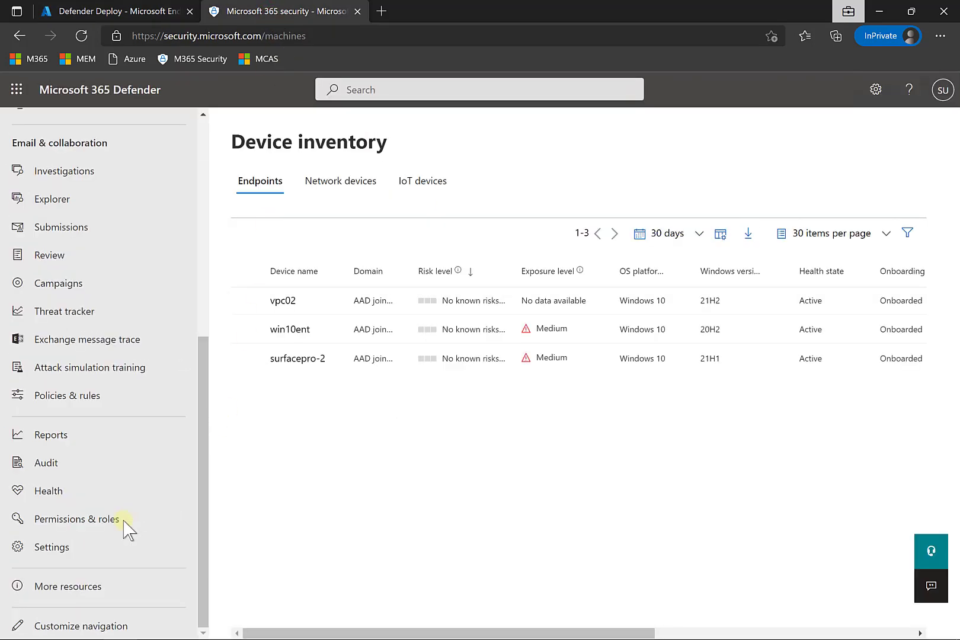
pyautogui.click(62, 550)
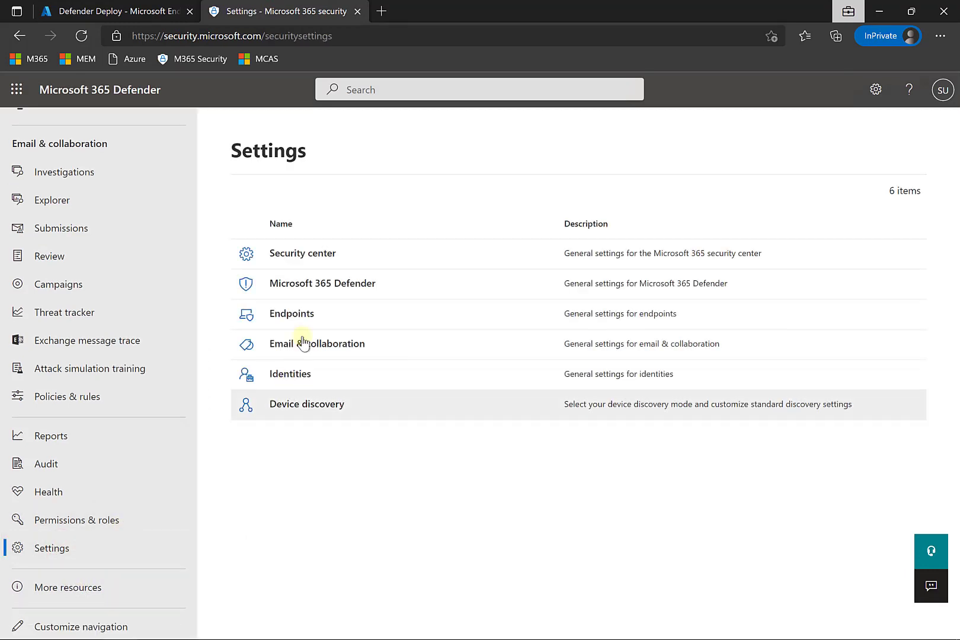
pyautogui.click(293, 314)
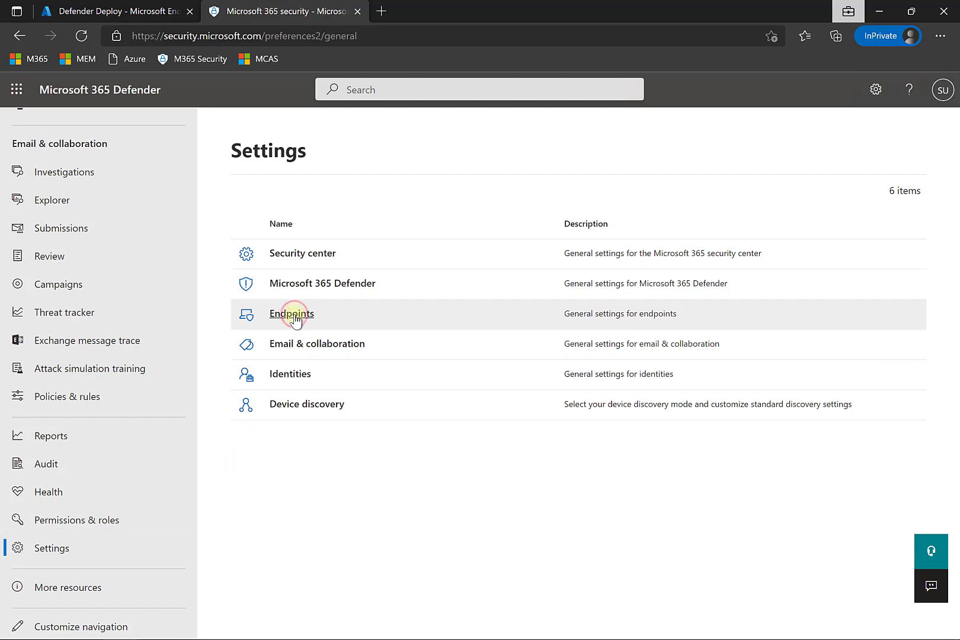
pyautogui.scroll(-5, 303, 471)
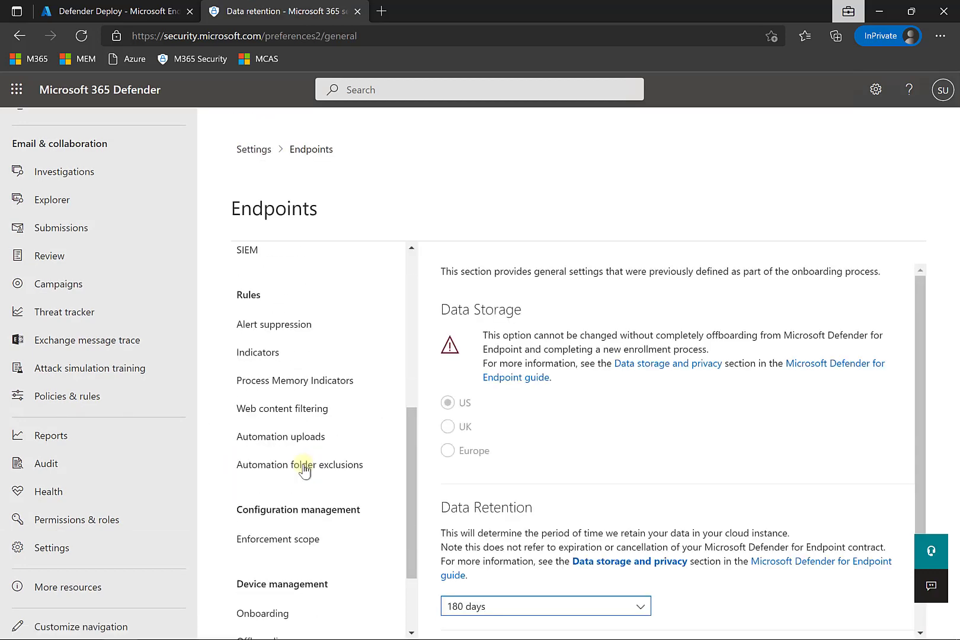
pyautogui.scroll(-2, 293, 491)
pyautogui.click(287, 503)
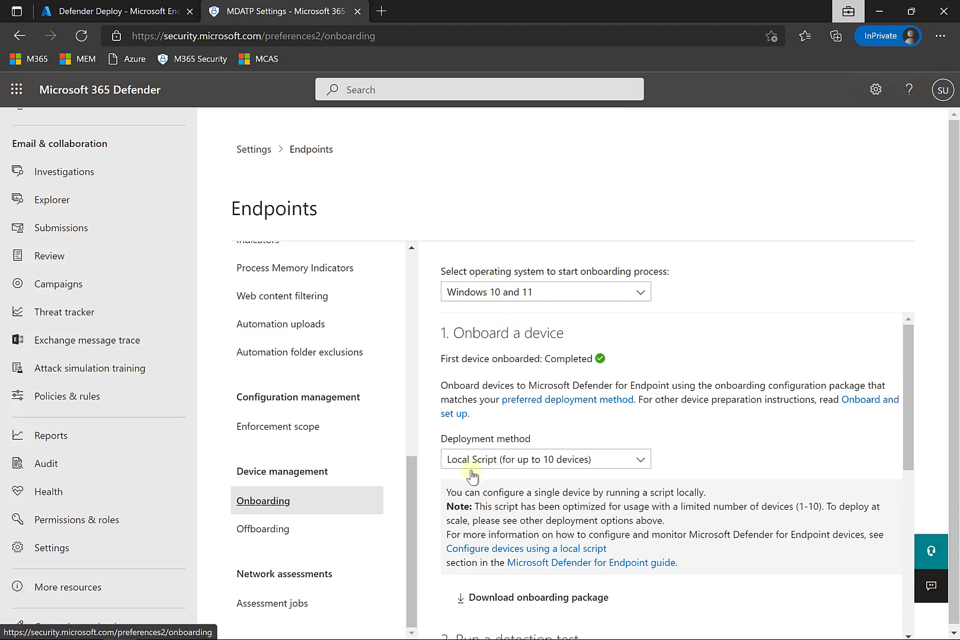
# Return to the device inventory to review the onboarded endpoints, and switch back to the Defender Deploy properties in Endpoint Manager.
pyautogui.scroll(5, 74, 349)
pyautogui.click(71, 353)
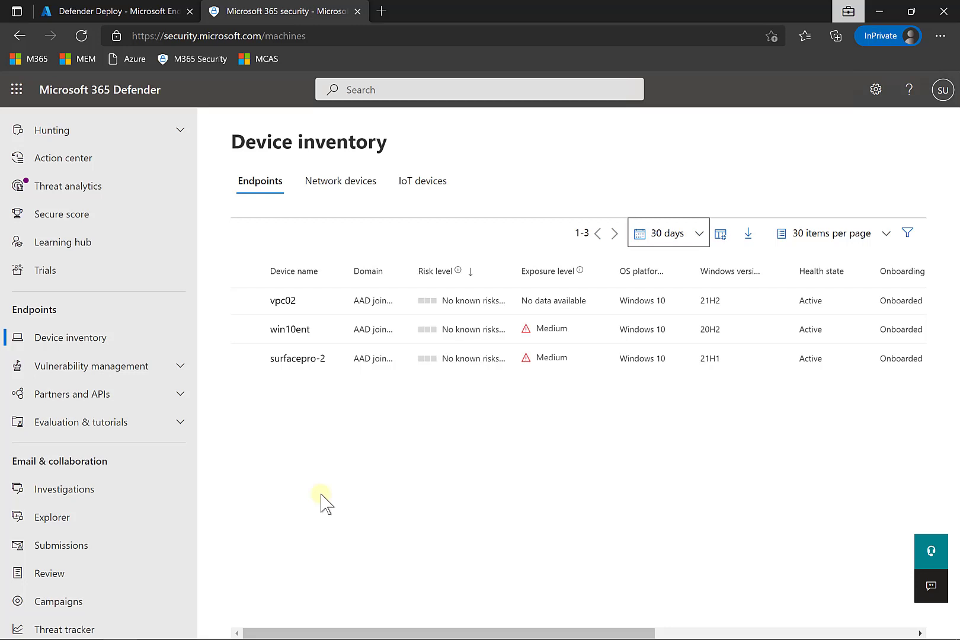
pyautogui.click(102, 10)
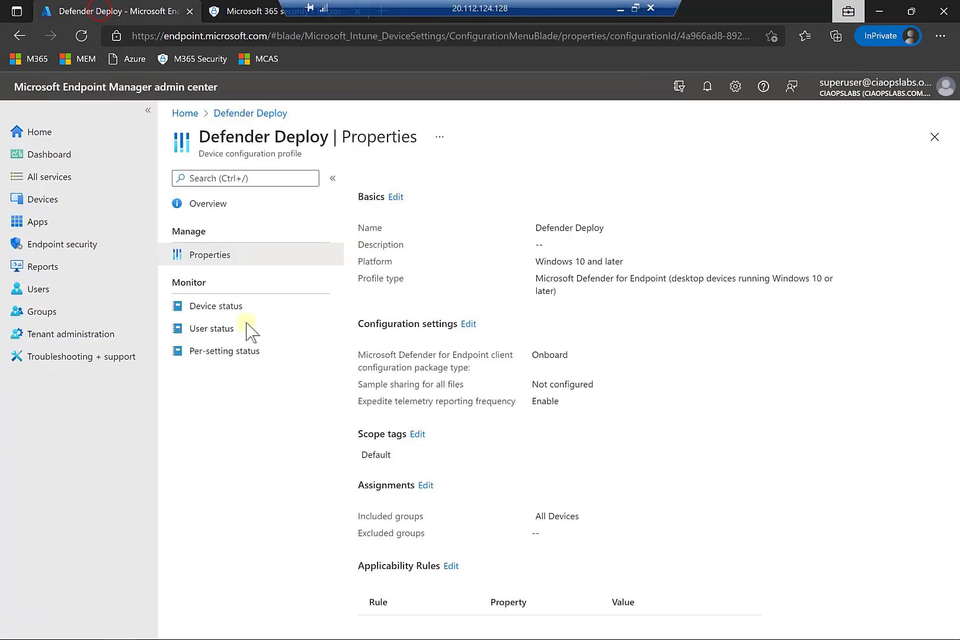